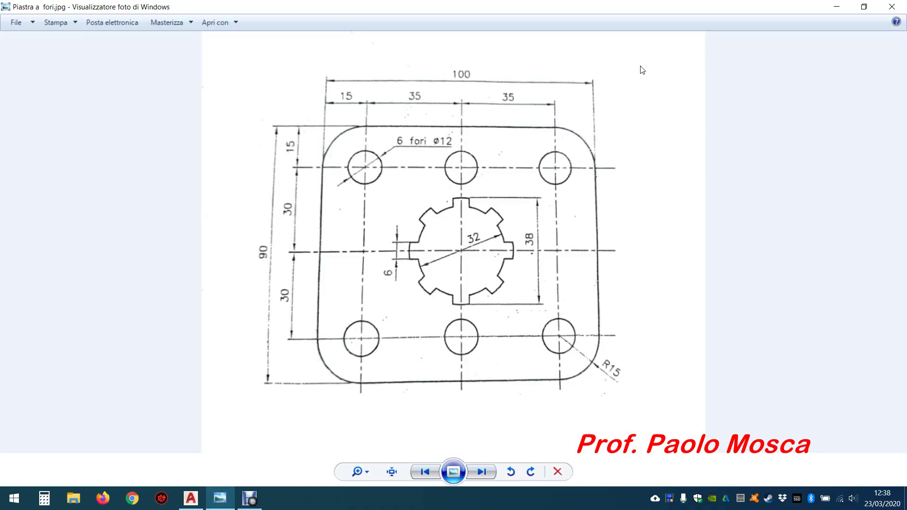
Minimize the Windows Photo Viewer showing the plate reference drawing.
{"action": "left_click", "coordinate": [837, 7]}
Back in AutoCAD with Ortho on, start the outline with a 100-unit top edge.
{"action": "left_click", "coordinate": [191, 498]}
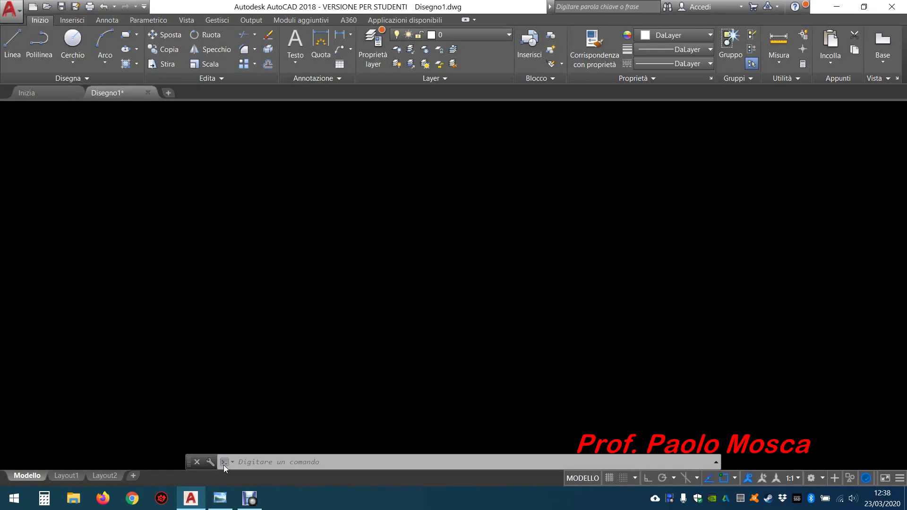
{"action": "left_click", "coordinate": [648, 478]}
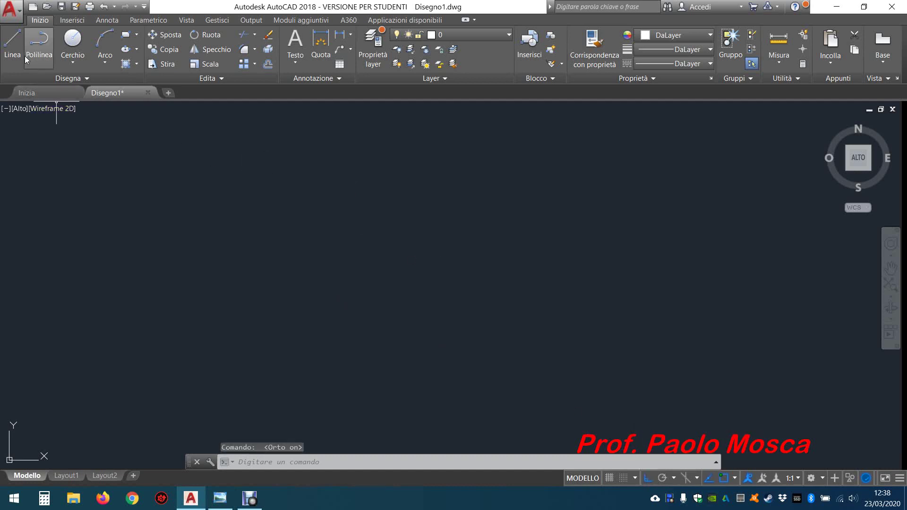
{"action": "left_click", "coordinate": [12, 43]}
{"action": "left_click", "coordinate": [247, 171]}
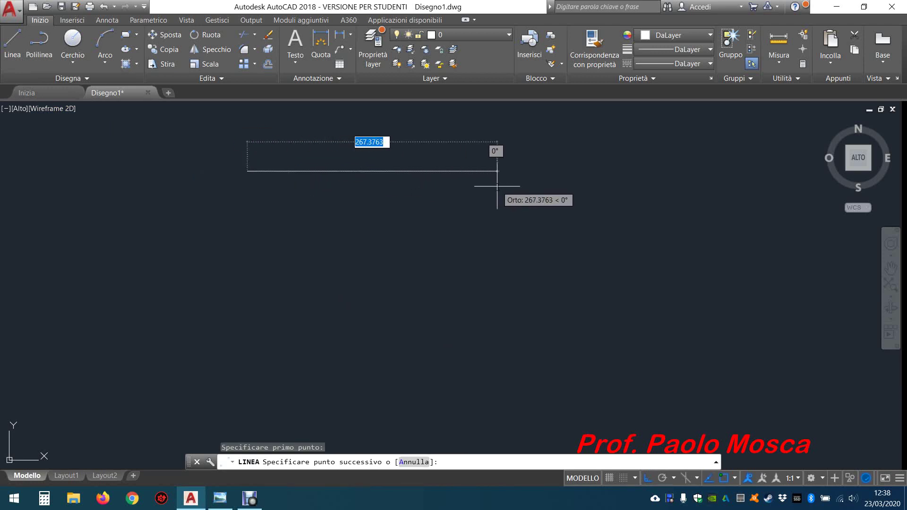
{"action": "type", "text": "100"}
{"action": "key", "text": "Return"}
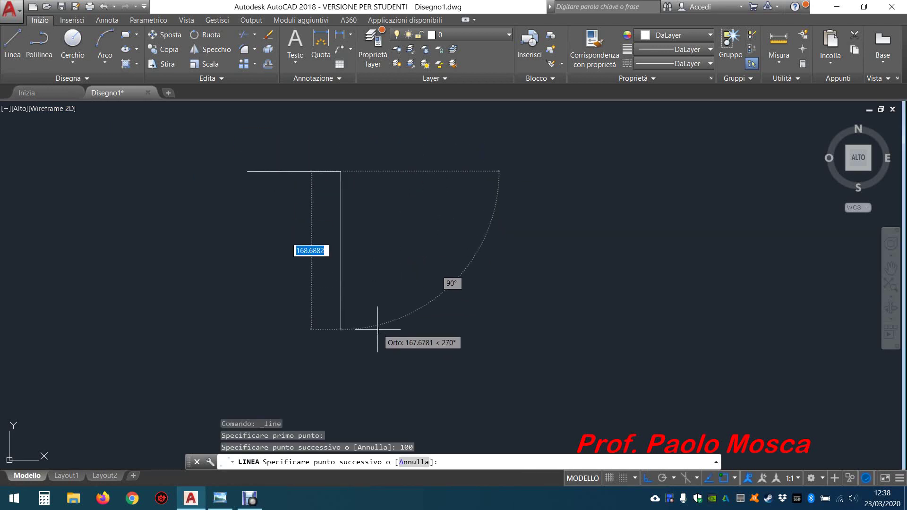
Add the 90 and 100 edges, close the rectangle at the start corner, and centre the view.
{"action": "type", "text": "90"}
{"action": "key", "text": "Return"}
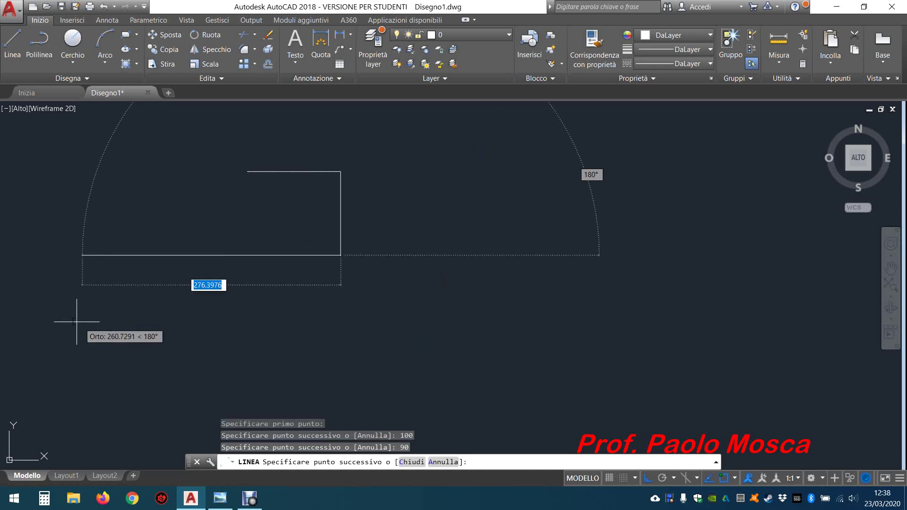
{"action": "type", "text": "100"}
{"action": "key", "text": "Return"}
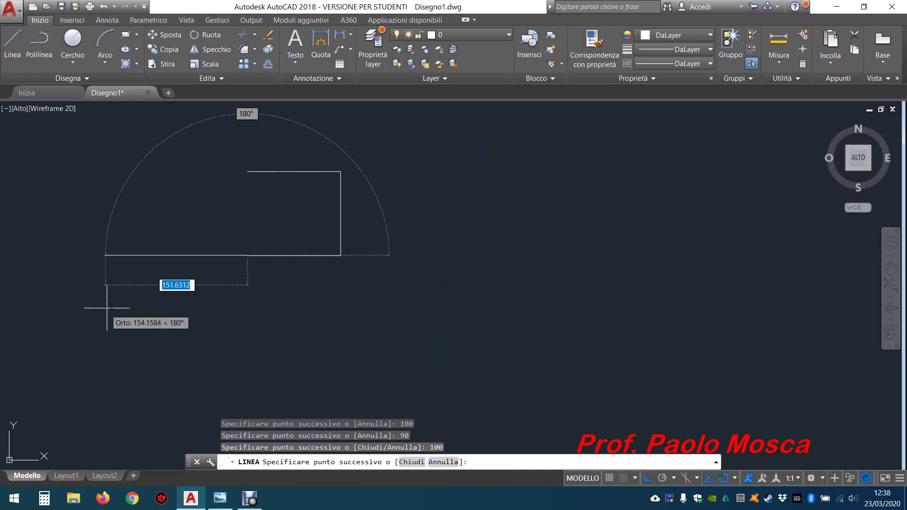
{"action": "left_click", "coordinate": [247, 171]}
{"action": "key", "text": "Escape"}
{"action": "scroll", "coordinate": [290, 213], "scroll_direction": "up", "scroll_amount": 2}
{"action": "scroll", "coordinate": [290, 216], "scroll_direction": "up", "scroll_amount": 2}
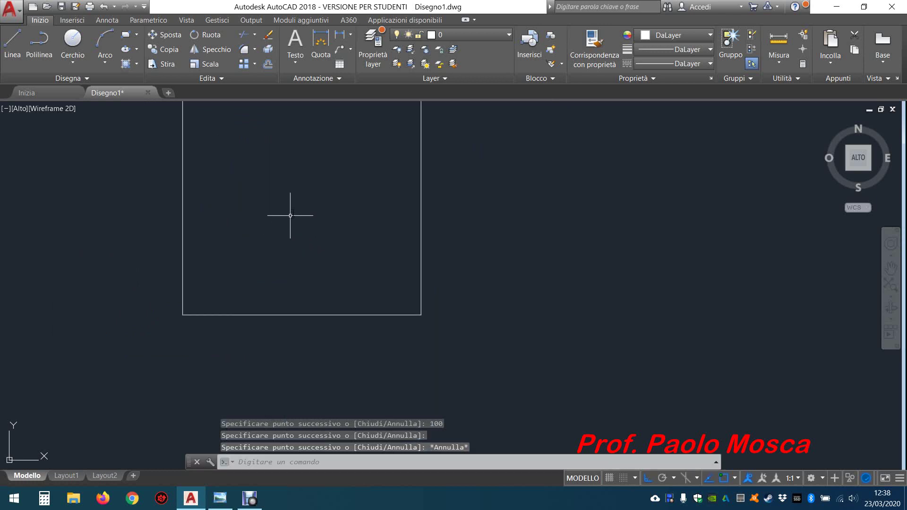
{"action": "middle_click_drag", "start_coordinate": [290, 215], "coordinate": [352, 266]}
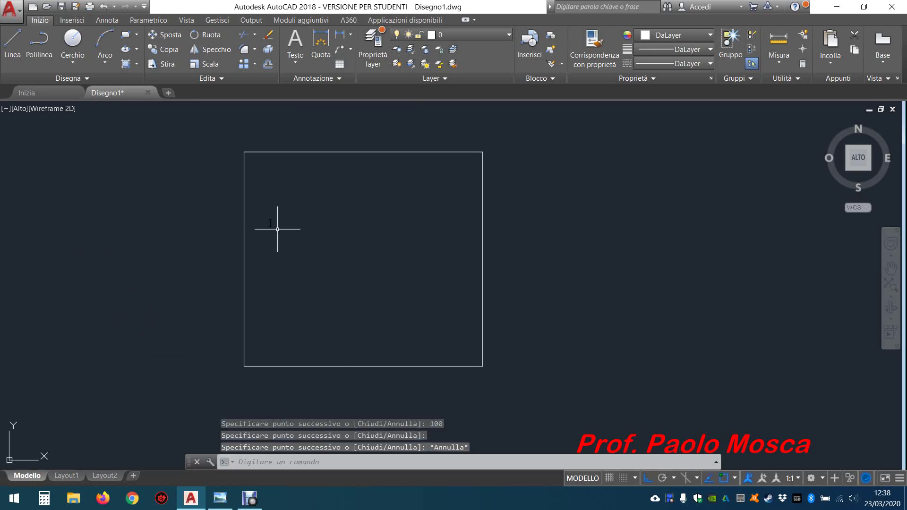
Offset the top, right, bottom and left edges 15 units inward.
{"action": "left_click", "coordinate": [268, 66]}
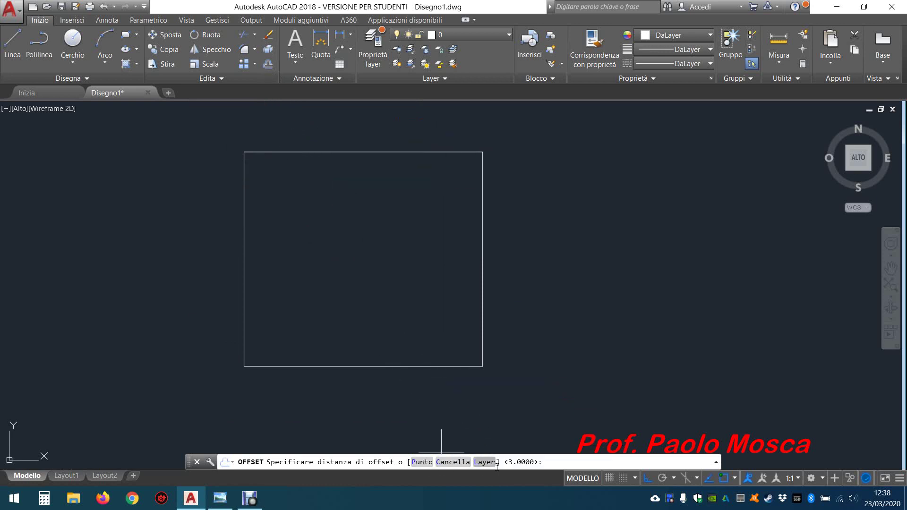
{"action": "type", "text": "15"}
{"action": "key", "text": "Return"}
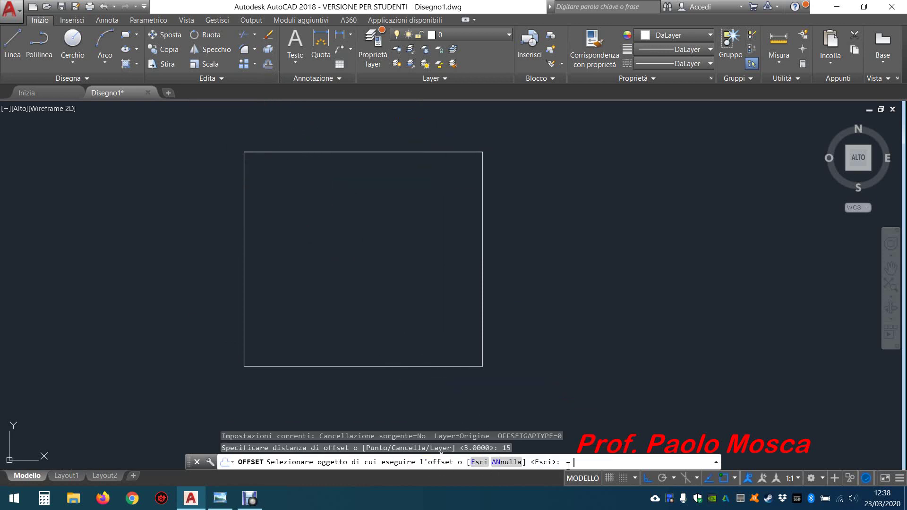
{"action": "left_click", "coordinate": [393, 153]}
{"action": "left_click", "coordinate": [395, 192]}
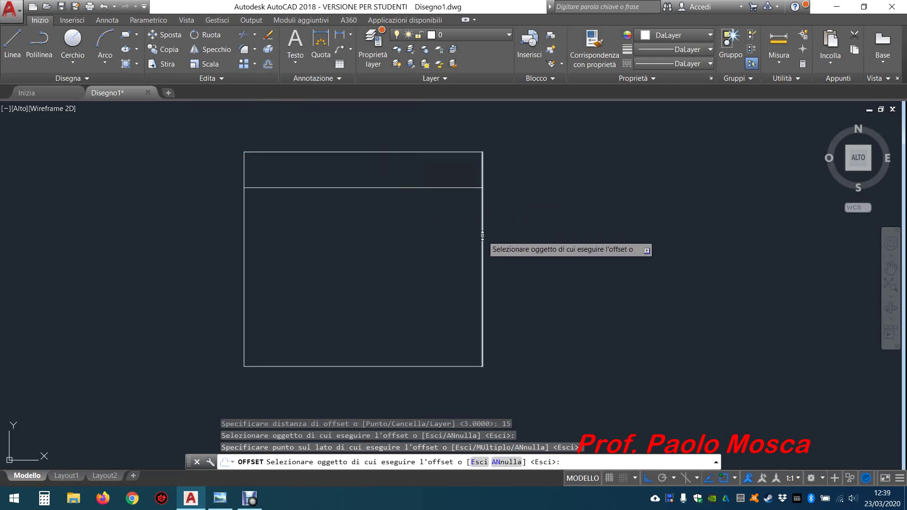
{"action": "left_click", "coordinate": [482, 237]}
{"action": "left_click", "coordinate": [446, 237]}
{"action": "left_click", "coordinate": [383, 367]}
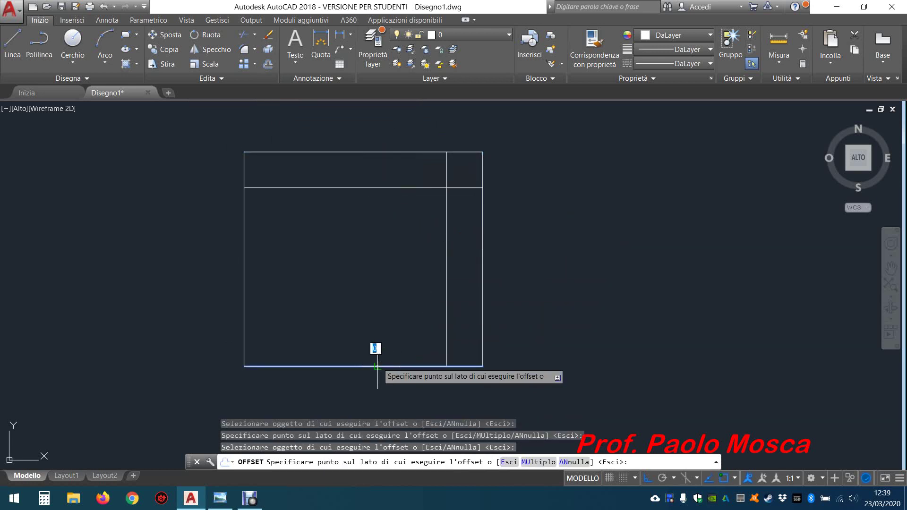
{"action": "left_click", "coordinate": [374, 347]}
{"action": "left_click", "coordinate": [244, 276]}
{"action": "left_click", "coordinate": [303, 275]}
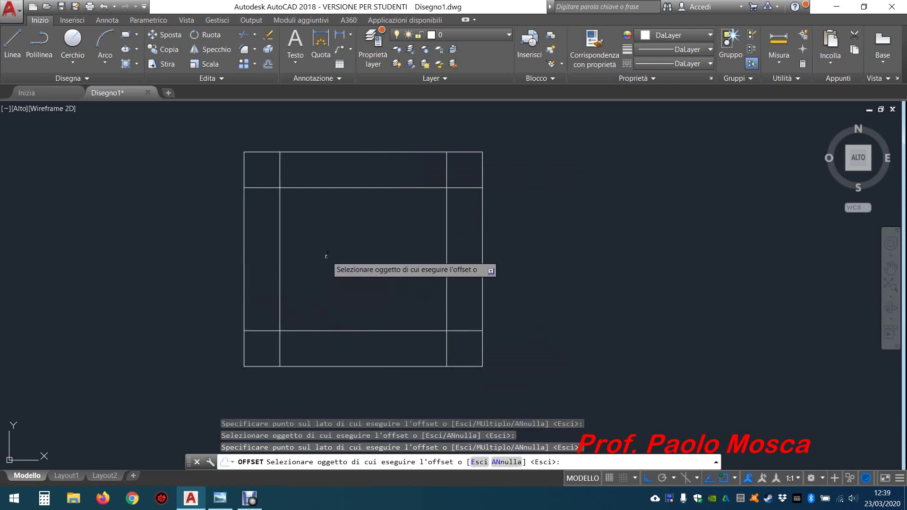
Draw radius-6 circles at the top-left, top-middle and top-right guide-line crossings.
{"action": "left_click", "coordinate": [77, 42]}
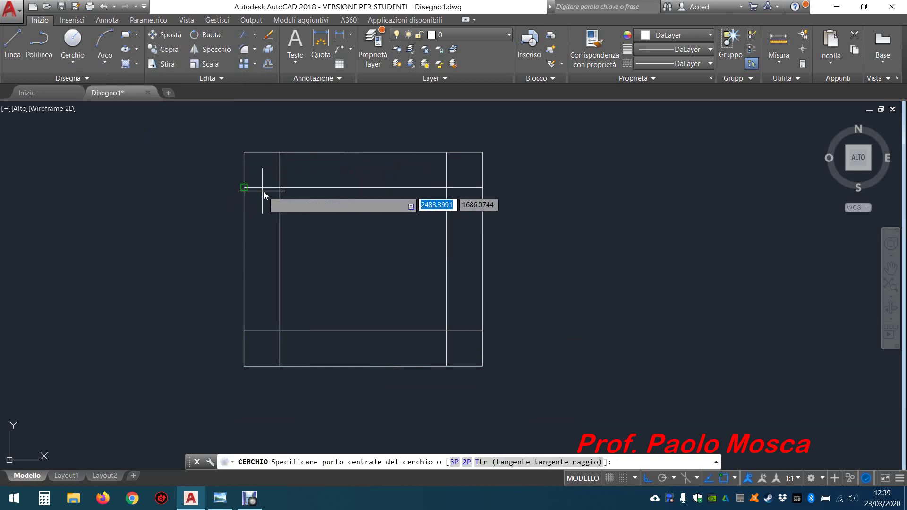
{"action": "left_click", "coordinate": [280, 187]}
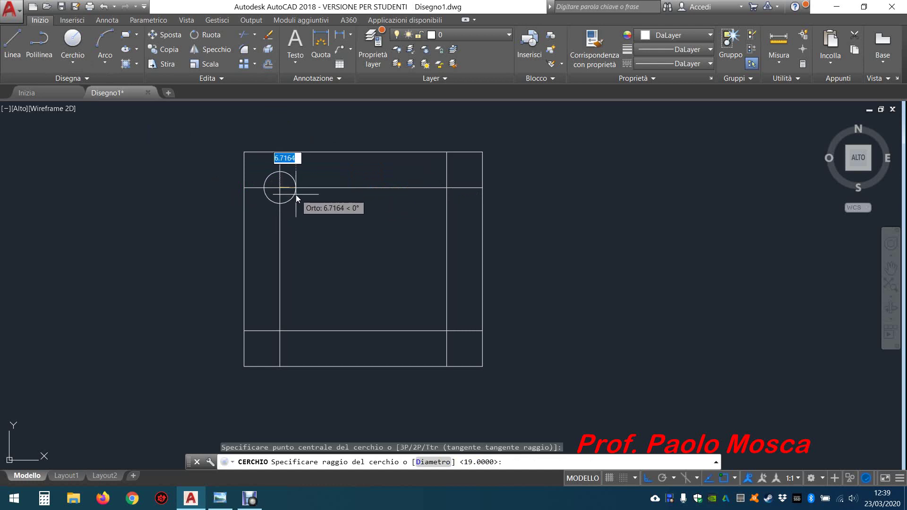
{"action": "type", "text": "6"}
{"action": "key", "text": "Return"}
{"action": "key", "text": "Return"}
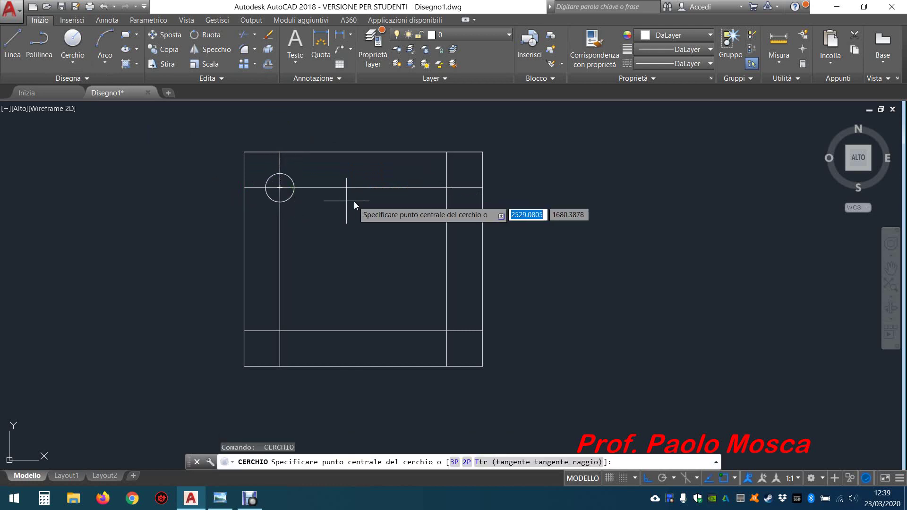
{"action": "left_click", "coordinate": [363, 188]}
{"action": "key", "text": "Return"}
{"action": "key", "text": "Return"}
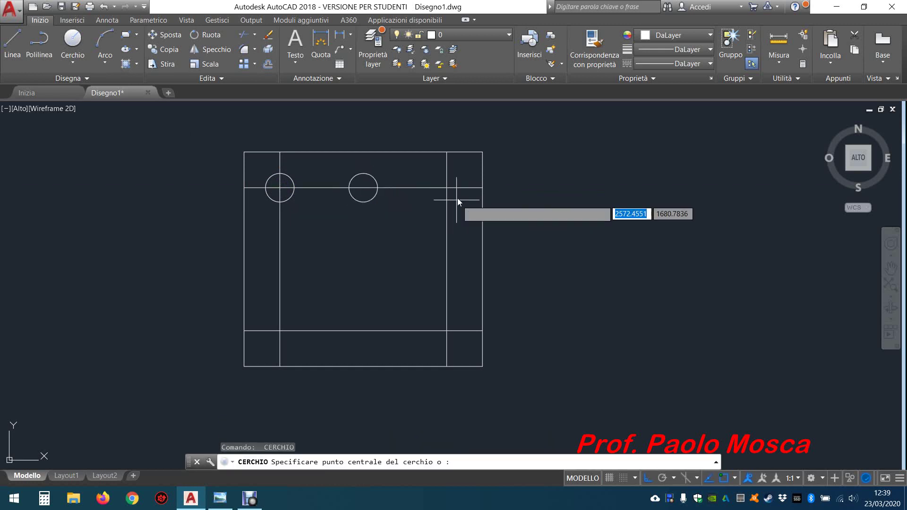
{"action": "left_click", "coordinate": [446, 187]}
Draw radius-6 circles at the lower-right, lower-middle and lower-left crossings.
{"action": "key", "text": "Return"}
{"action": "key", "text": "Return"}
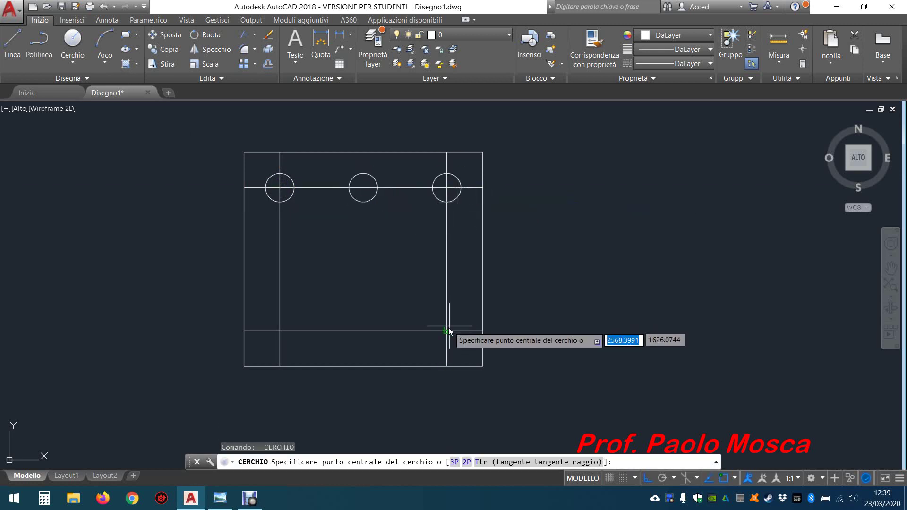
{"action": "left_click", "coordinate": [447, 331]}
{"action": "key", "text": "Return"}
{"action": "key", "text": "Return"}
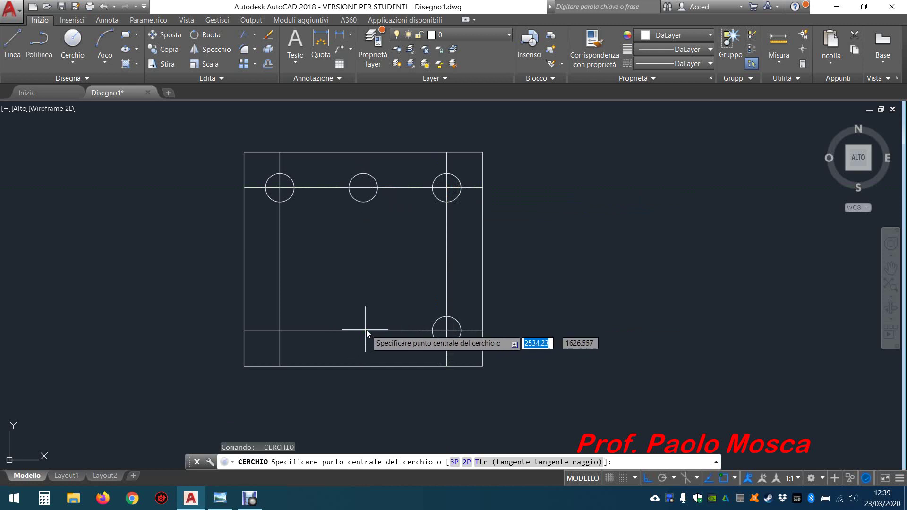
{"action": "left_click", "coordinate": [364, 331]}
{"action": "key", "text": "Return"}
{"action": "key", "text": "Return"}
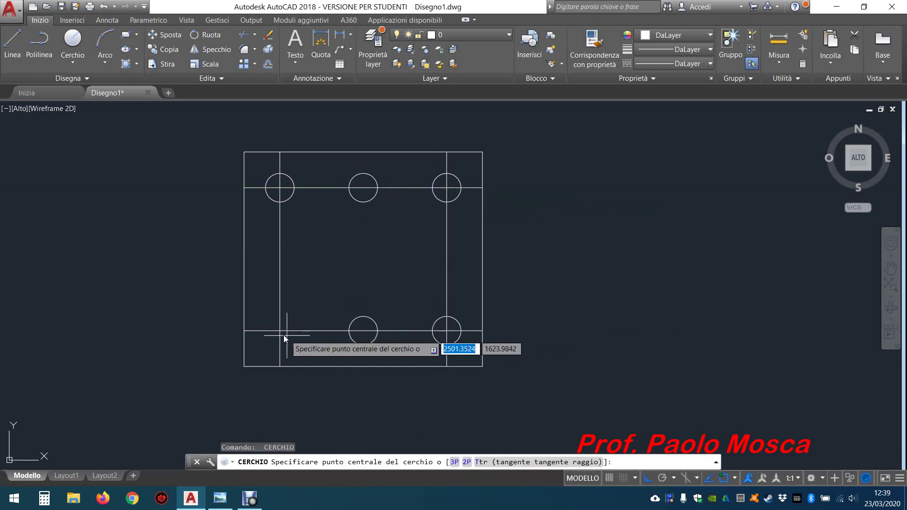
{"action": "left_click", "coordinate": [280, 331]}
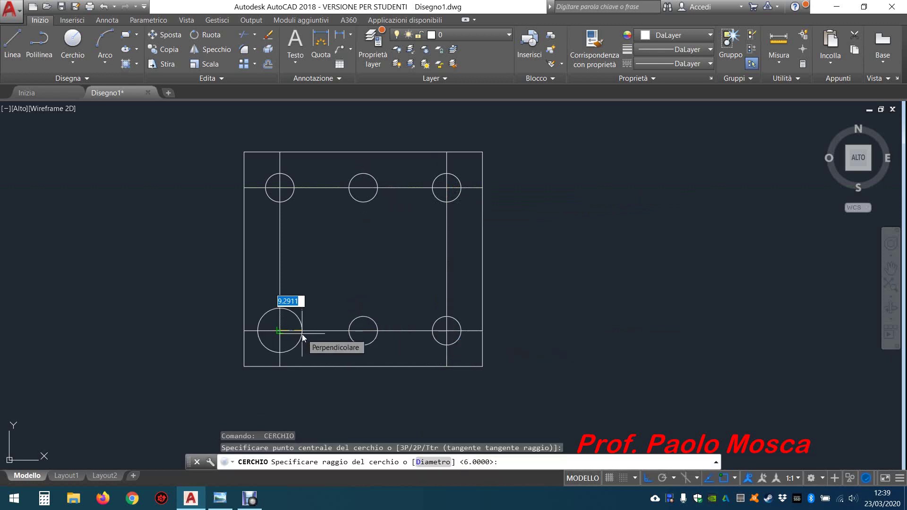
{"action": "key", "text": "Return"}
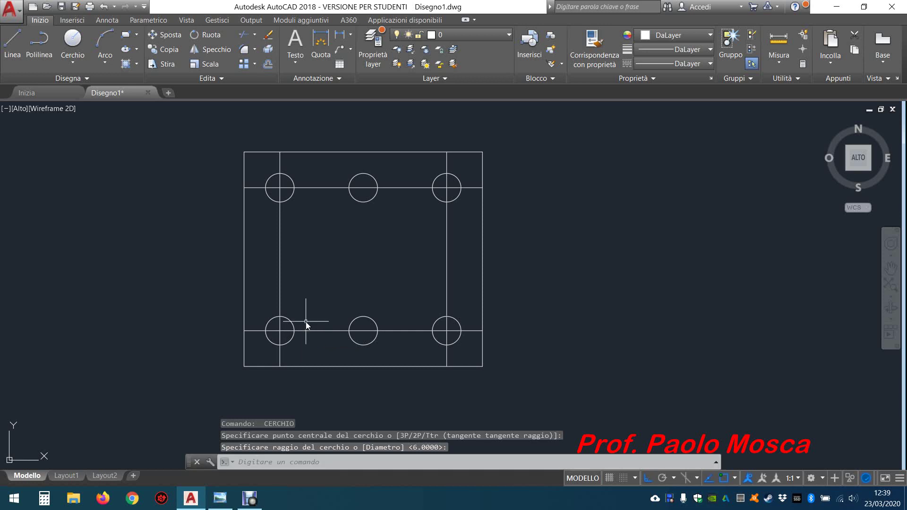
Set the fillet radius to 15 and round the top-left corner.
{"action": "left_click", "coordinate": [243, 50]}
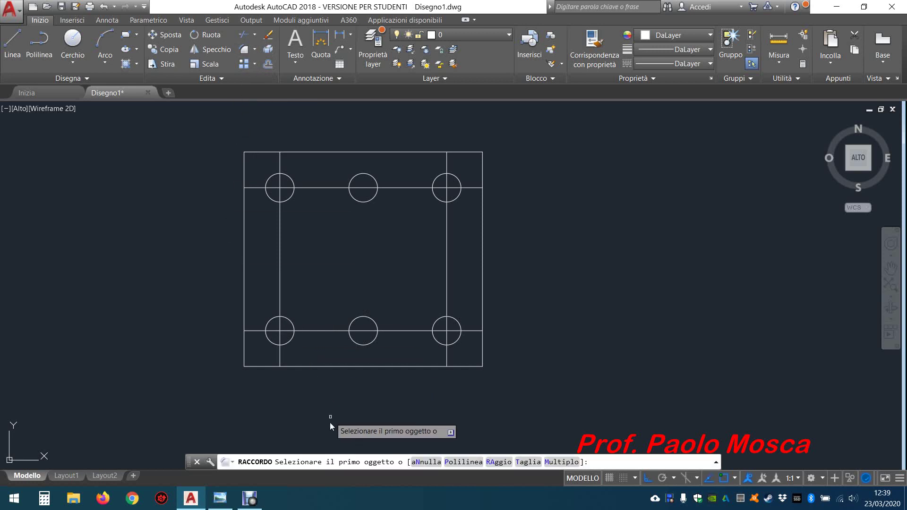
{"action": "left_click", "coordinate": [499, 463]}
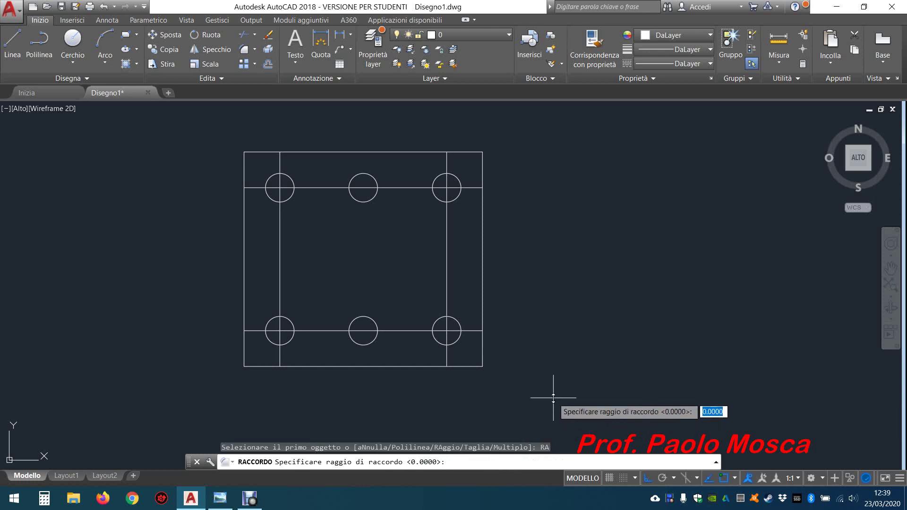
{"action": "type", "text": "15"}
{"action": "key", "text": "Return"}
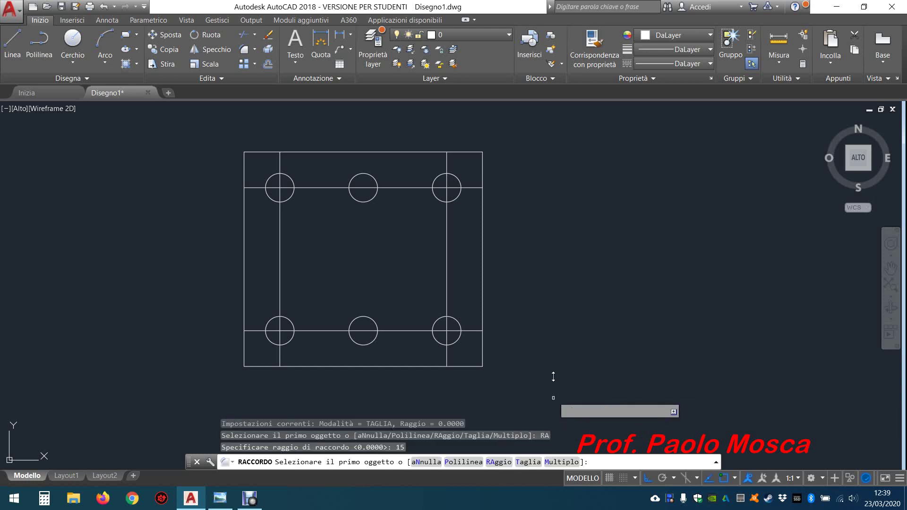
{"action": "left_click", "coordinate": [245, 163]}
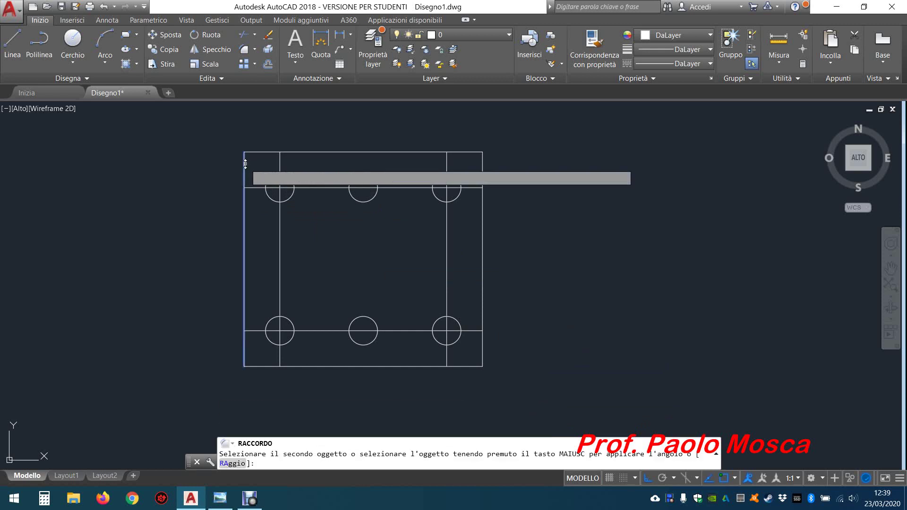
{"action": "left_click", "coordinate": [268, 152]}
Round the top-right, bottom-right and bottom-left corners with the same 15 fillet.
{"action": "key", "text": "Return"}
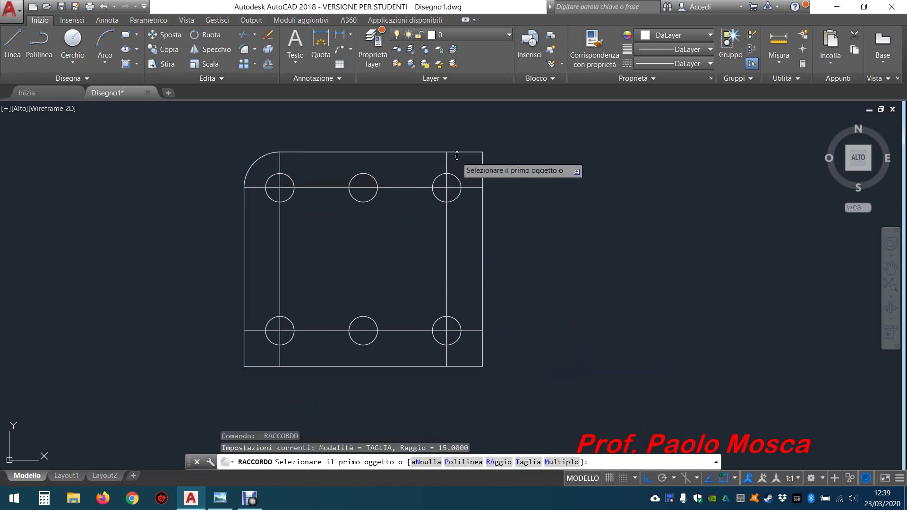
{"action": "left_click", "coordinate": [461, 152]}
{"action": "left_click", "coordinate": [480, 171]}
{"action": "key", "text": "Return"}
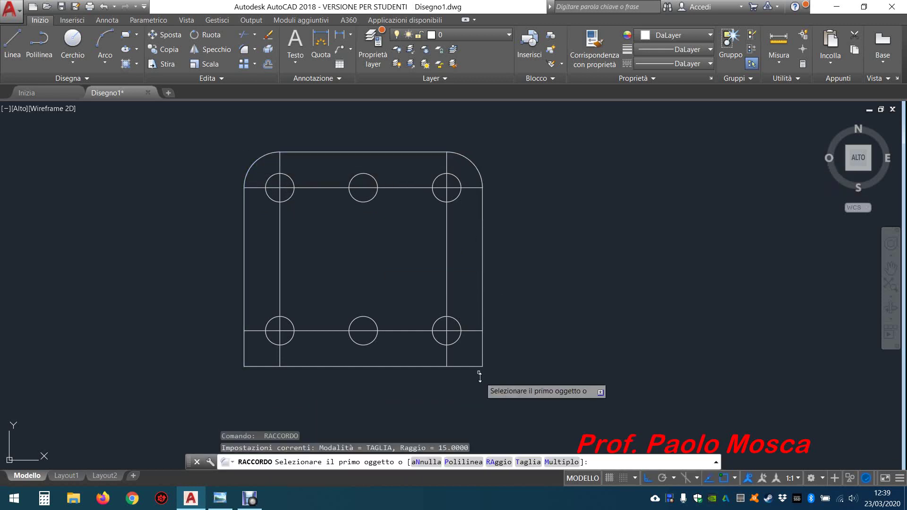
{"action": "left_click", "coordinate": [483, 353]}
{"action": "left_click", "coordinate": [471, 366]}
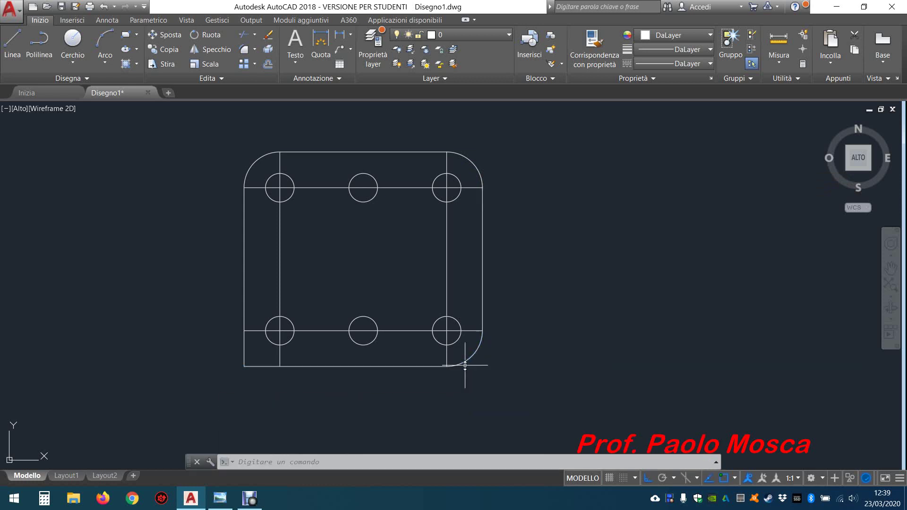
{"action": "key", "text": "Return"}
{"action": "left_click", "coordinate": [259, 367]}
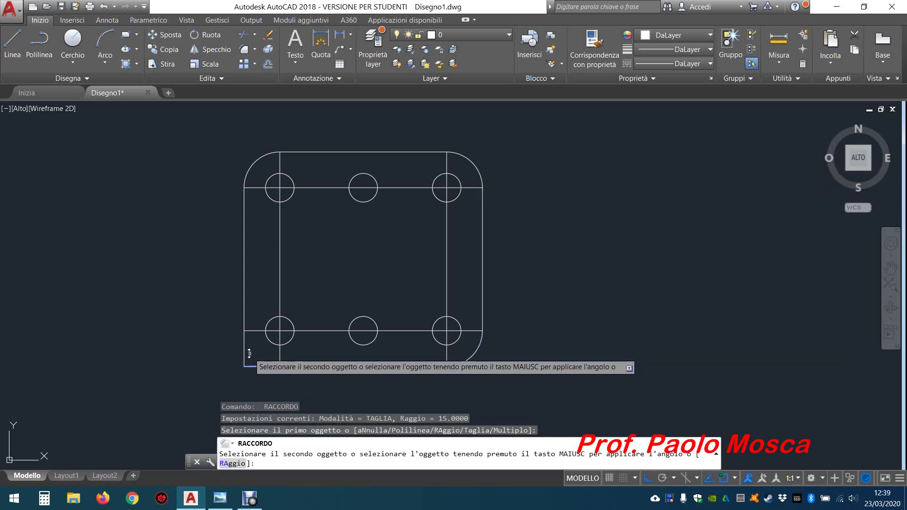
{"action": "left_click", "coordinate": [248, 352]}
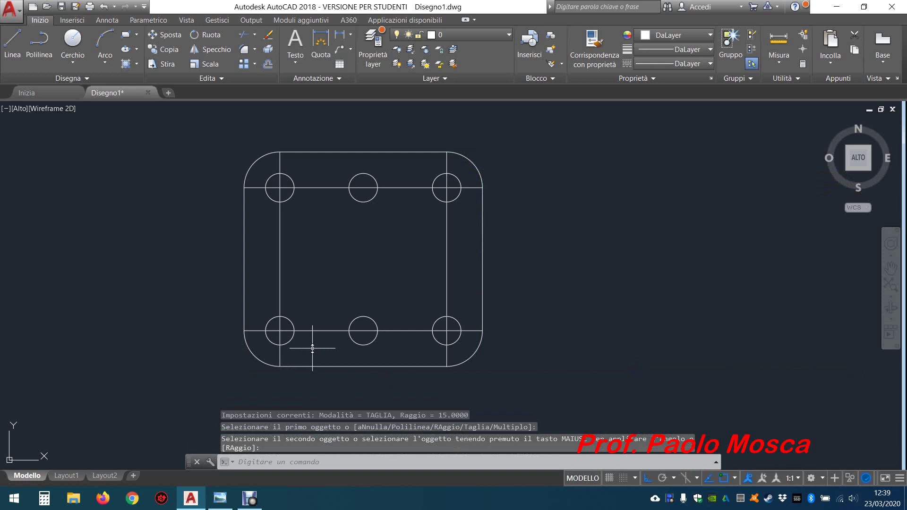
{"action": "key", "text": "Escape"}
Select the left, top, right and bottom guide lines and erase them with Cancella.
{"action": "left_click", "coordinate": [301, 255]}
{"action": "left_click", "coordinate": [261, 251]}
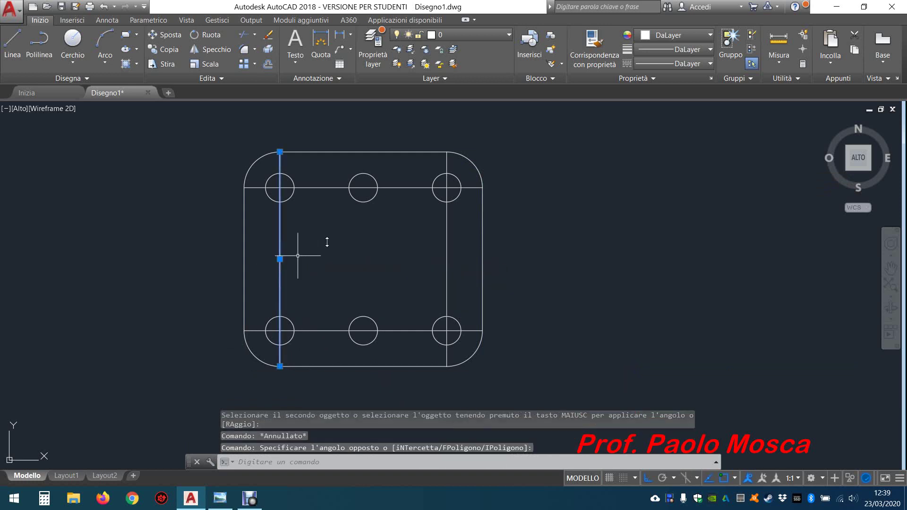
{"action": "left_click", "coordinate": [405, 182]}
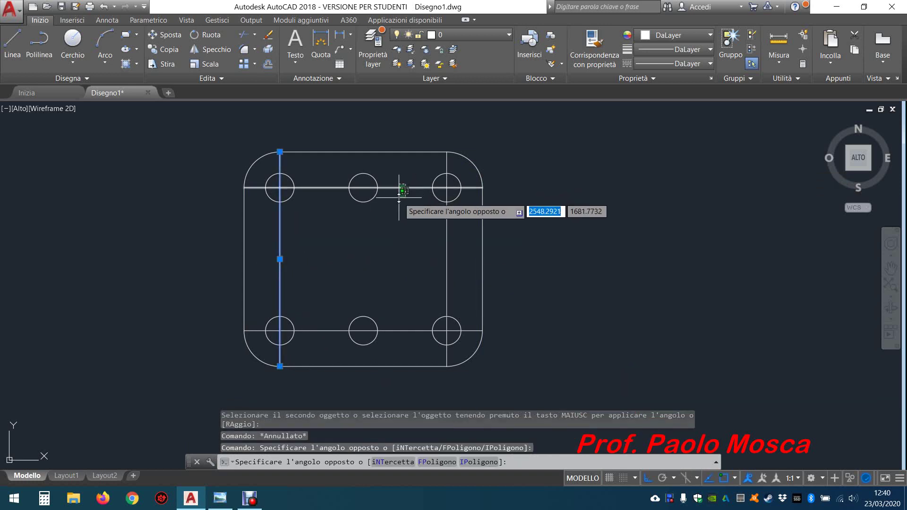
{"action": "left_click", "coordinate": [456, 245]}
{"action": "left_click", "coordinate": [442, 259]}
{"action": "left_click", "coordinate": [409, 318]}
{"action": "left_click", "coordinate": [390, 349]}
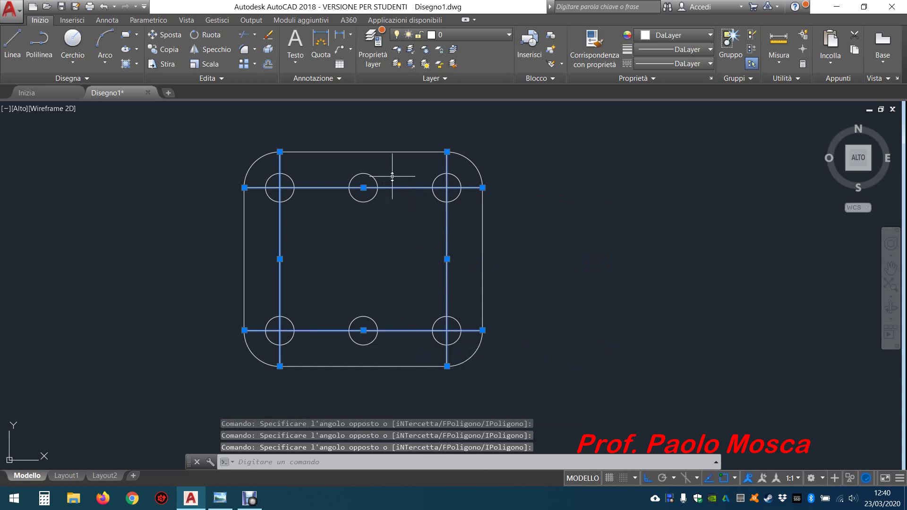
{"action": "left_click", "coordinate": [271, 38]}
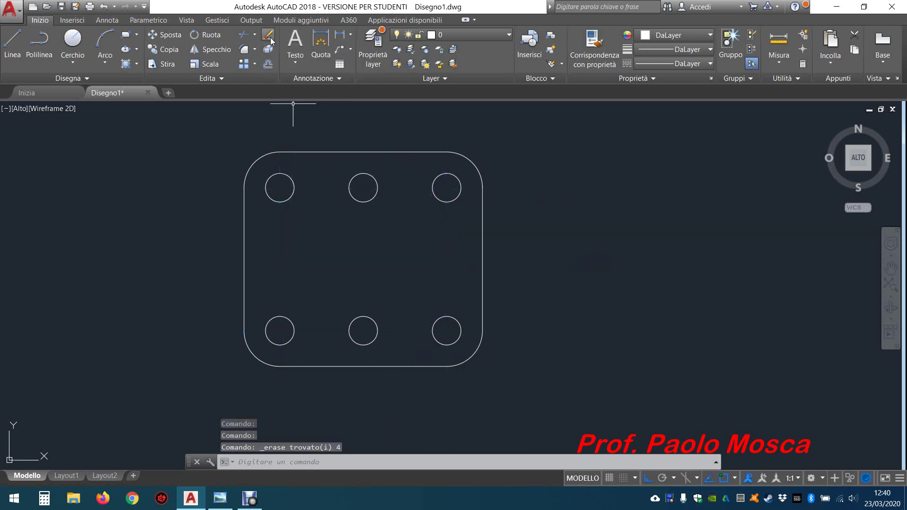
Draw a line from the left edge midpoint to the right edge midpoint.
{"action": "left_click", "coordinate": [13, 40]}
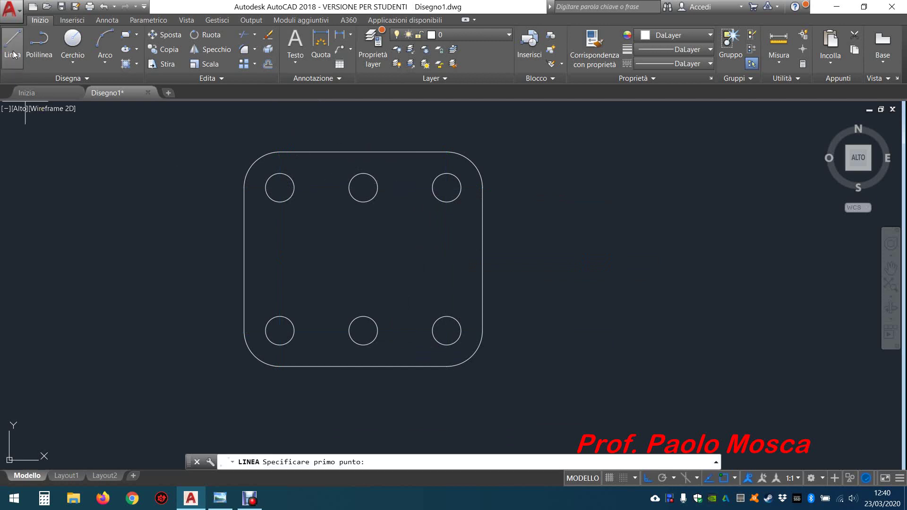
{"action": "left_click", "coordinate": [245, 259]}
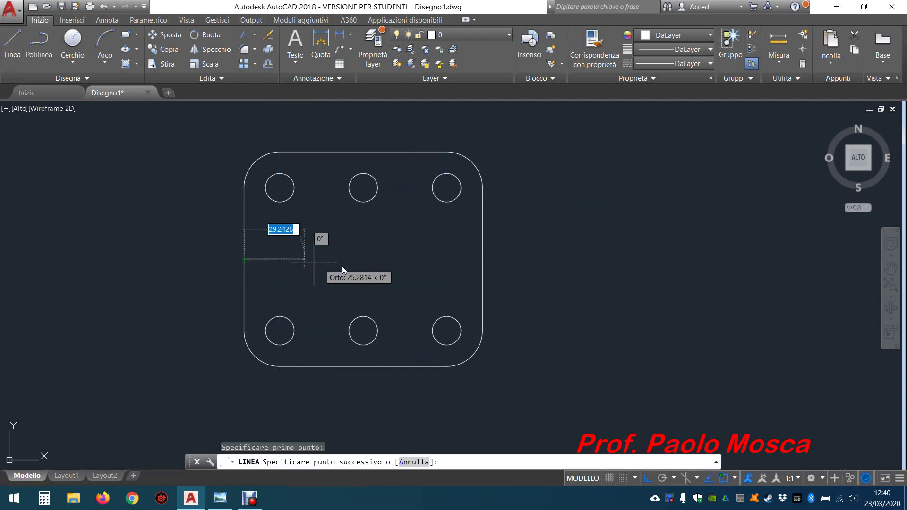
{"action": "left_click", "coordinate": [481, 260]}
{"action": "key", "text": "Escape"}
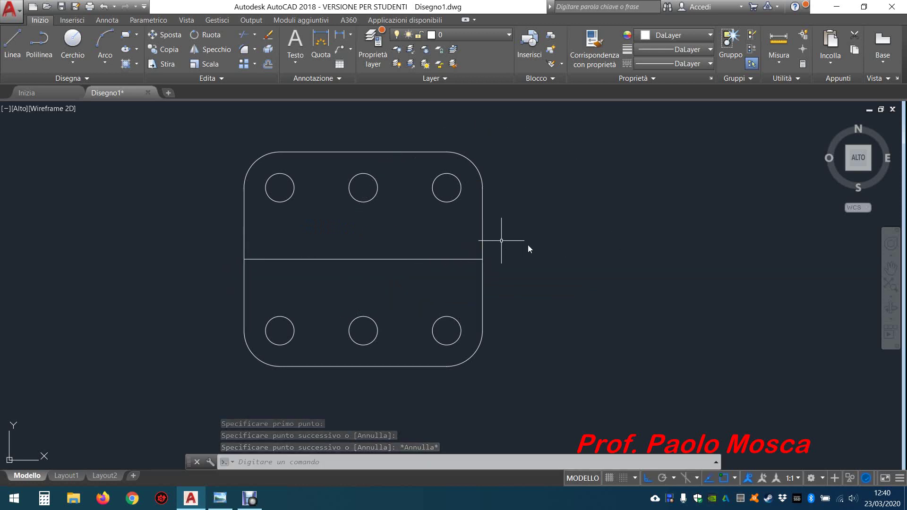
Draw circles of radius 19 and 16 centred on the middle line's midpoint.
{"action": "left_click", "coordinate": [73, 42]}
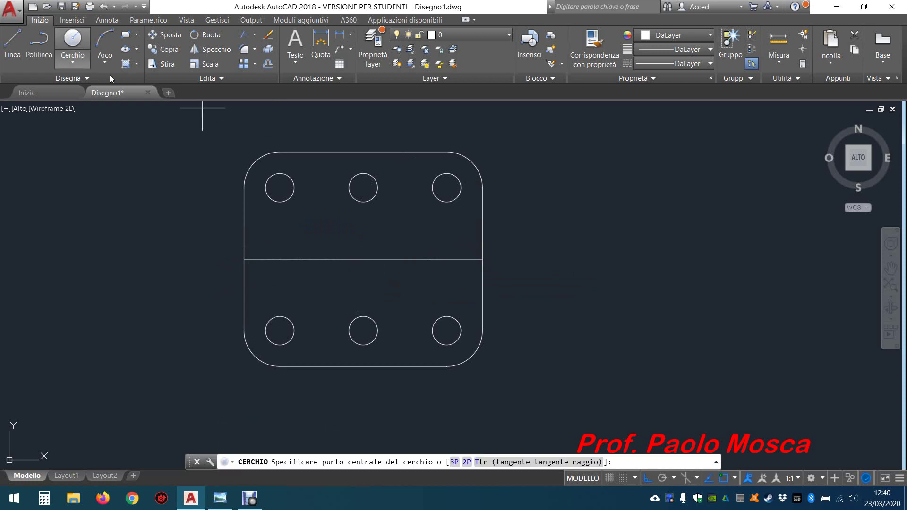
{"action": "left_click", "coordinate": [363, 259]}
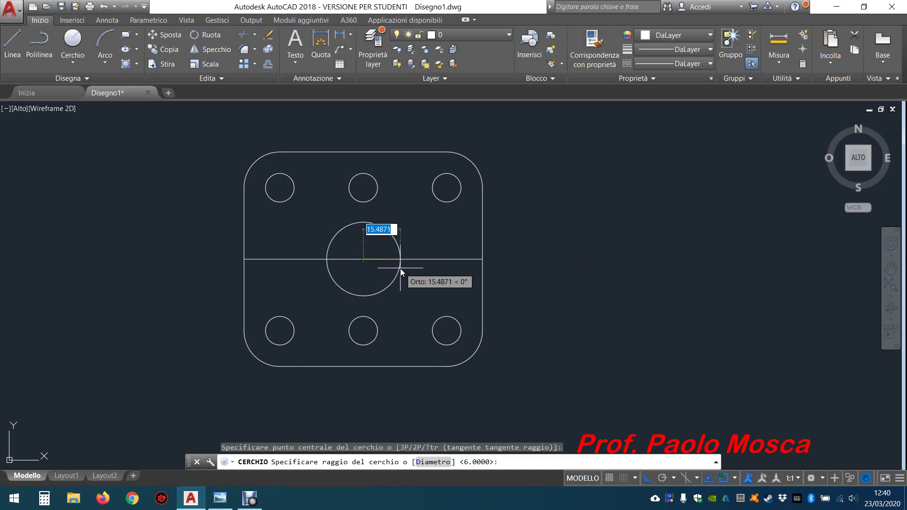
{"action": "type", "text": "19"}
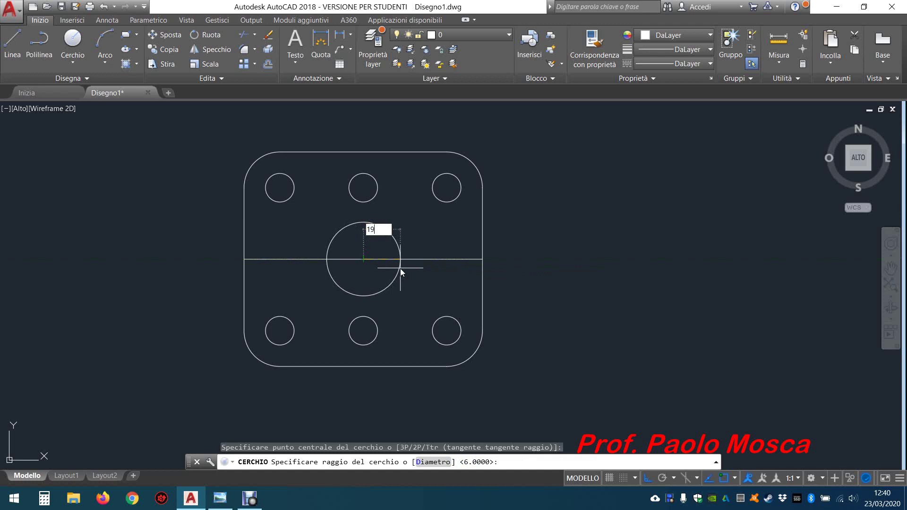
{"action": "key", "text": "Return"}
{"action": "key", "text": "Return"}
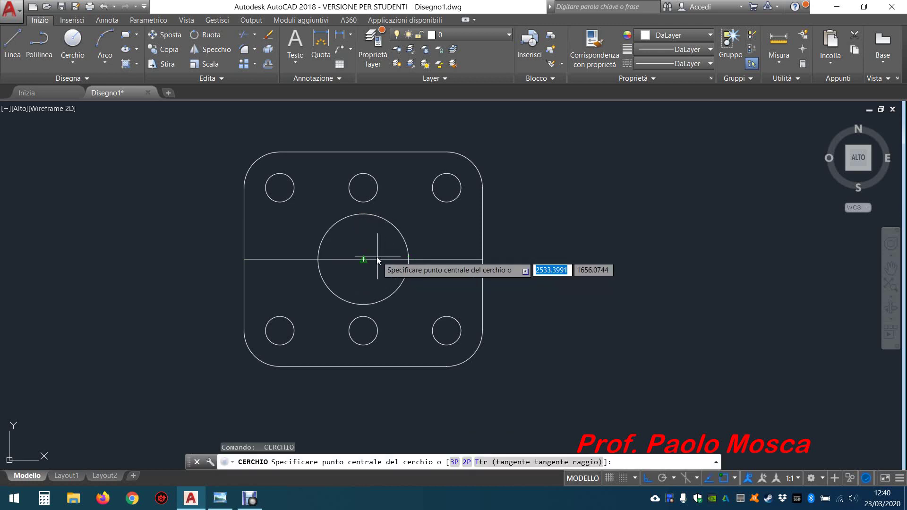
{"action": "left_click", "coordinate": [363, 260]}
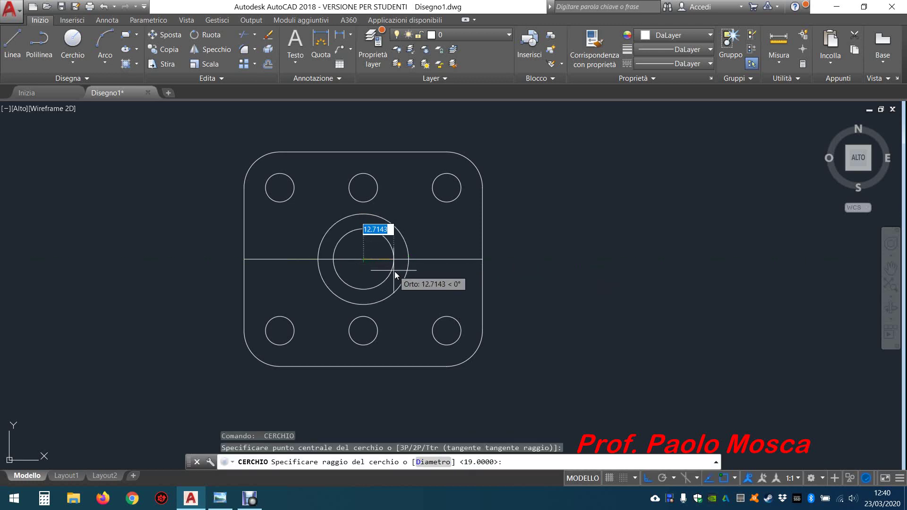
{"action": "type", "text": "16"}
{"action": "key", "text": "Return"}
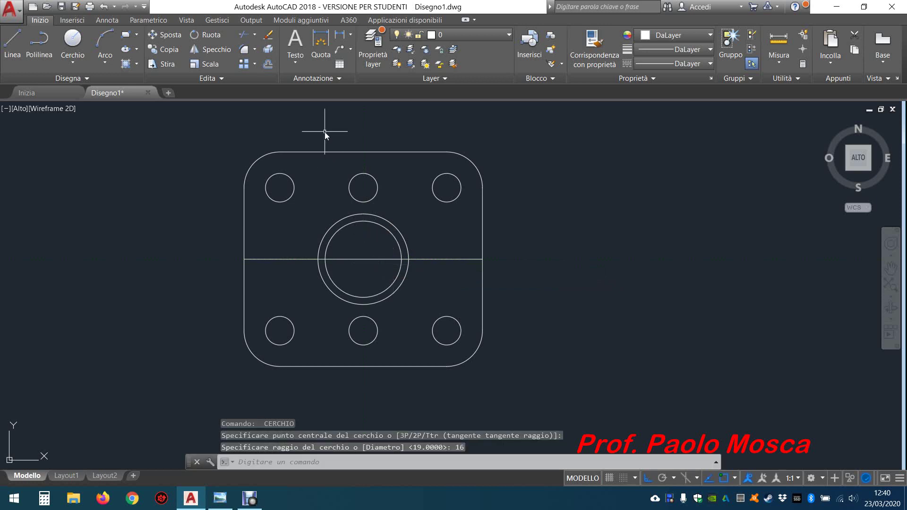
Offset the middle line 3 units both upward and downward.
{"action": "left_click", "coordinate": [268, 64]}
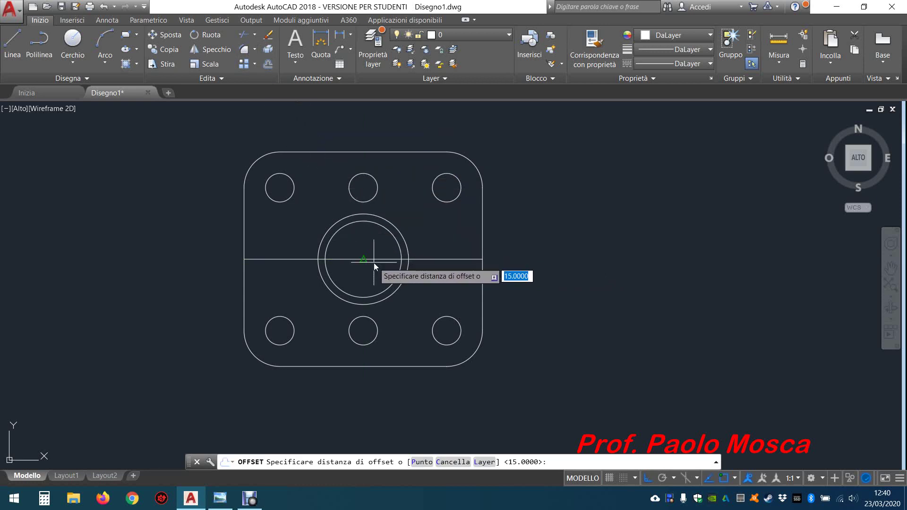
{"action": "type", "text": "3"}
{"action": "key", "text": "Return"}
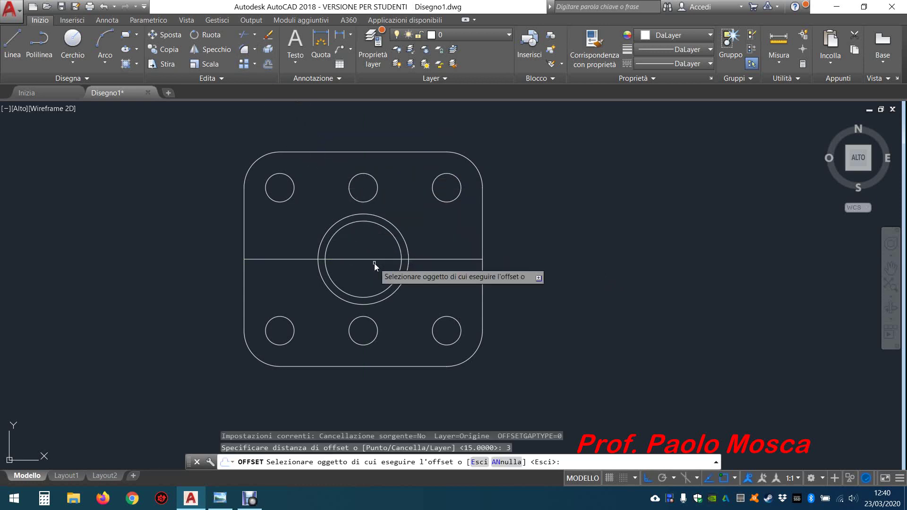
{"action": "scroll", "coordinate": [374, 263], "scroll_direction": "up", "scroll_amount": 4}
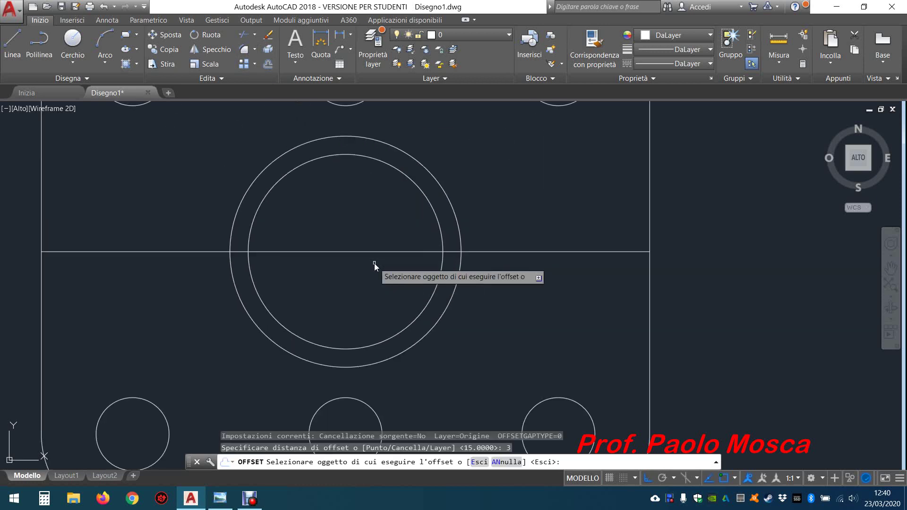
{"action": "left_click", "coordinate": [342, 252]}
{"action": "left_click", "coordinate": [342, 240]}
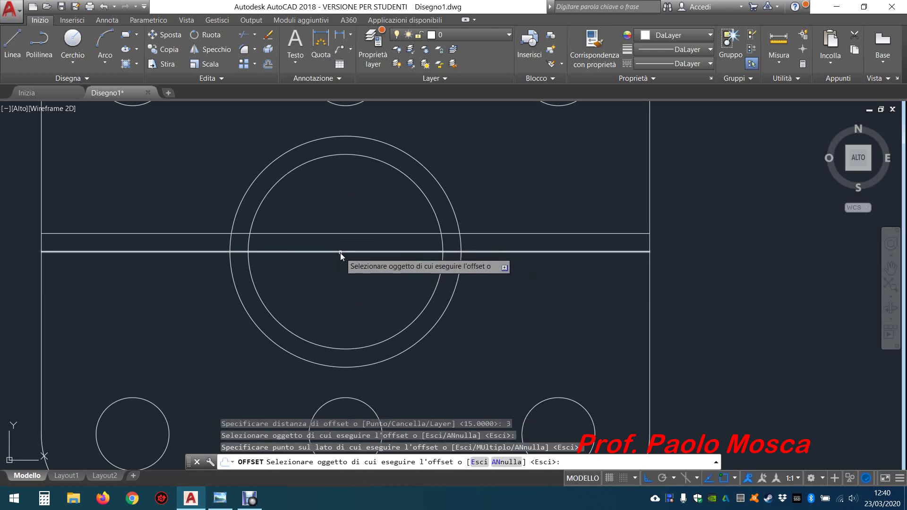
{"action": "left_click", "coordinate": [340, 253]}
{"action": "left_click", "coordinate": [339, 272]}
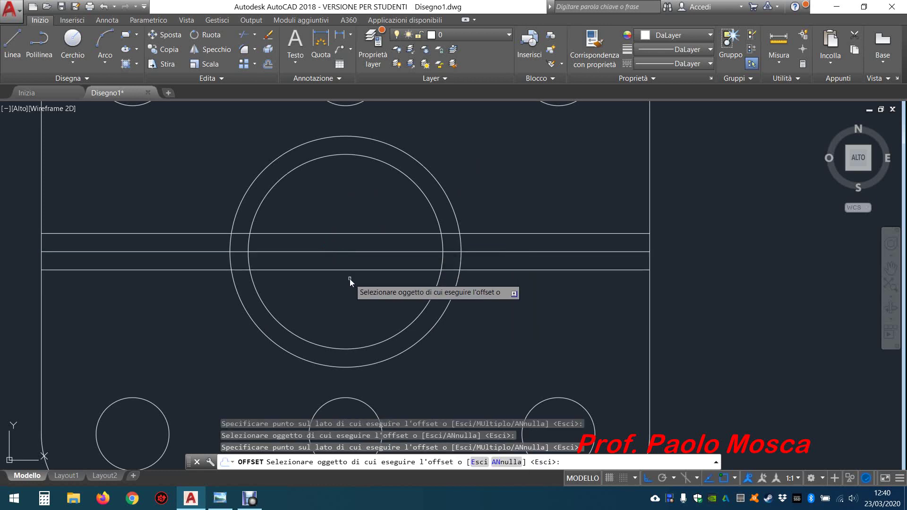
{"action": "key", "text": "Escape"}
{"action": "key", "text": "Escape"}
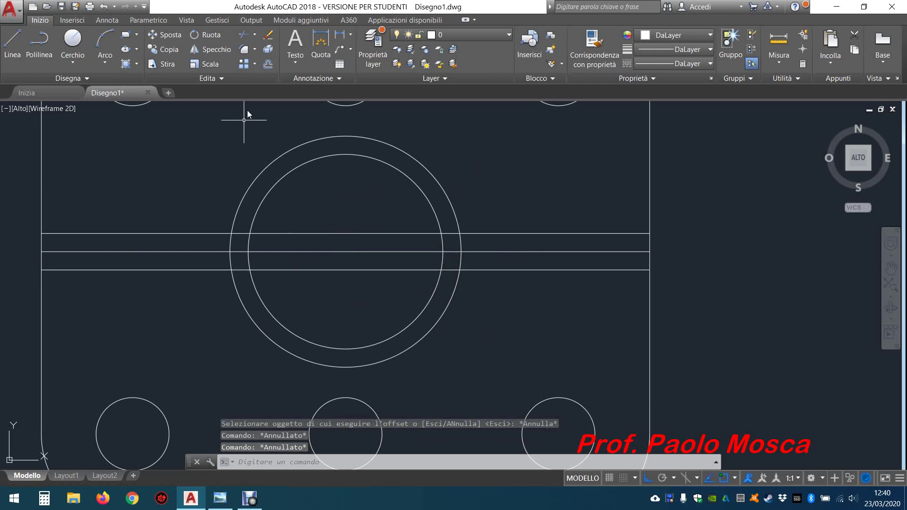
Start Trim with both circles and the two offset lines as cutting edges.
{"action": "left_click", "coordinate": [246, 36]}
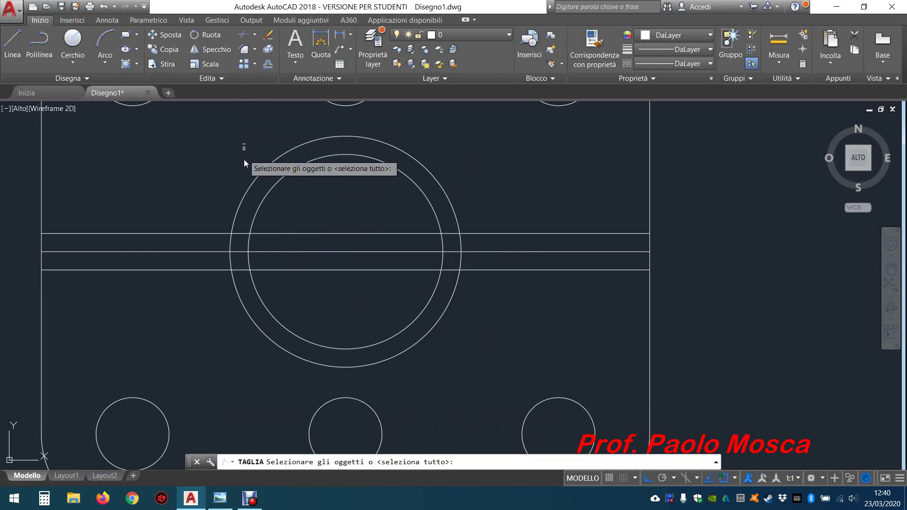
{"action": "left_click", "coordinate": [234, 217]}
{"action": "left_click", "coordinate": [255, 219]}
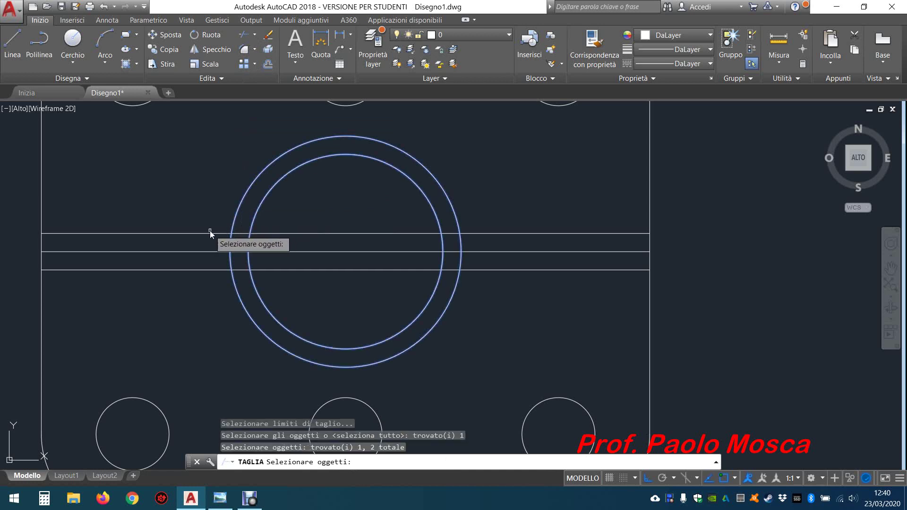
{"action": "left_click", "coordinate": [208, 233]}
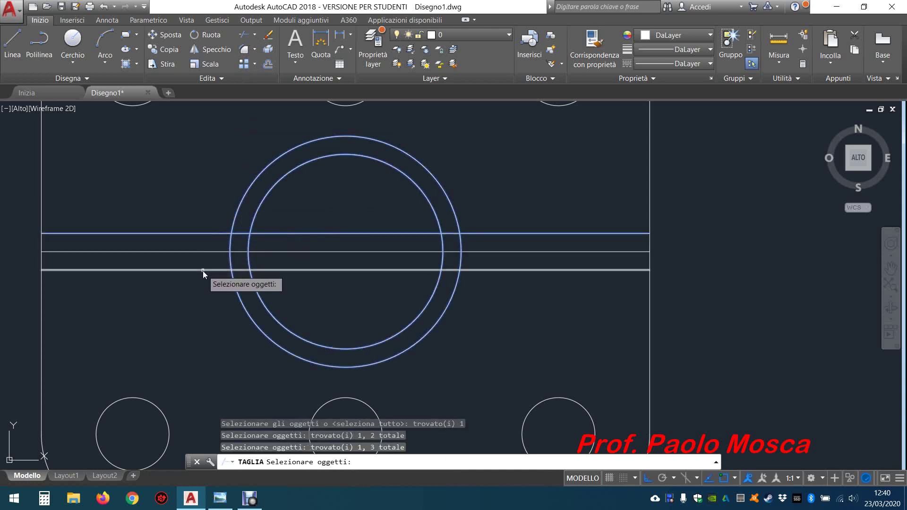
{"action": "left_click", "coordinate": [203, 270]}
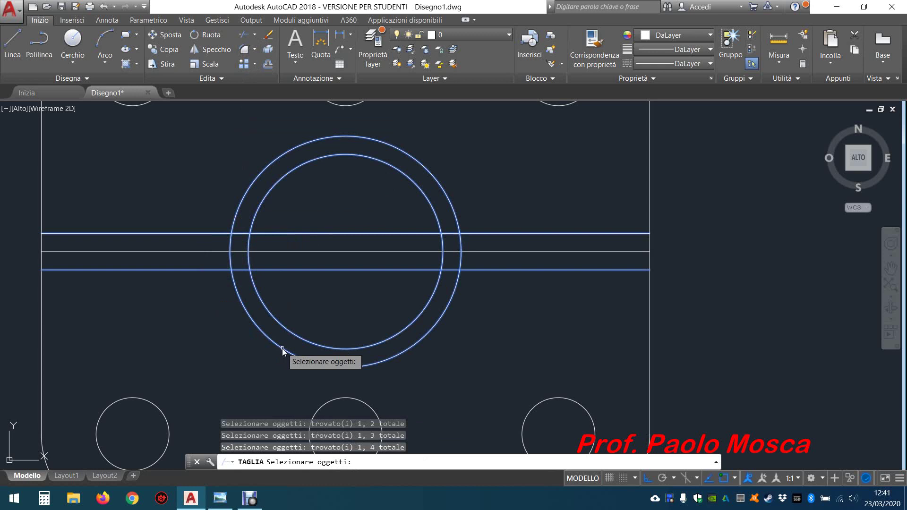
{"action": "key", "text": "Return"}
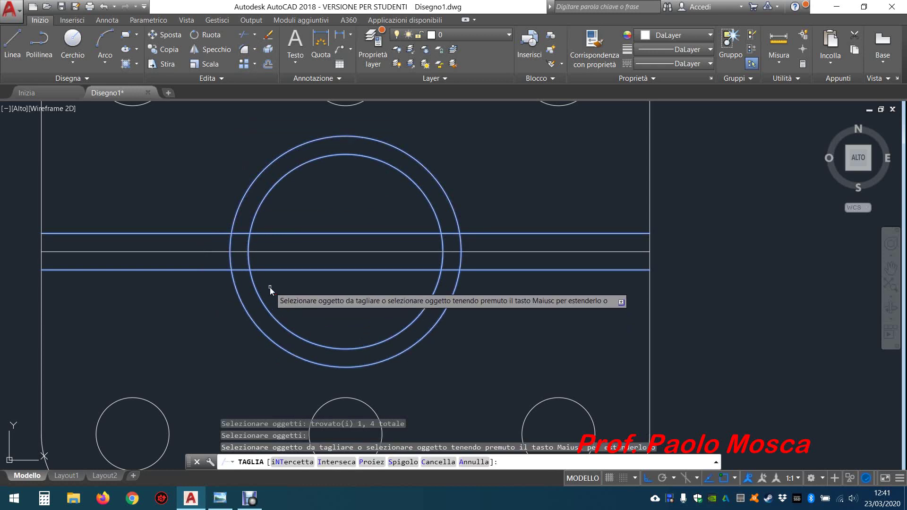
Trim away the circle arcs and line pieces to leave the left keyway notch.
{"action": "left_click", "coordinate": [238, 294]}
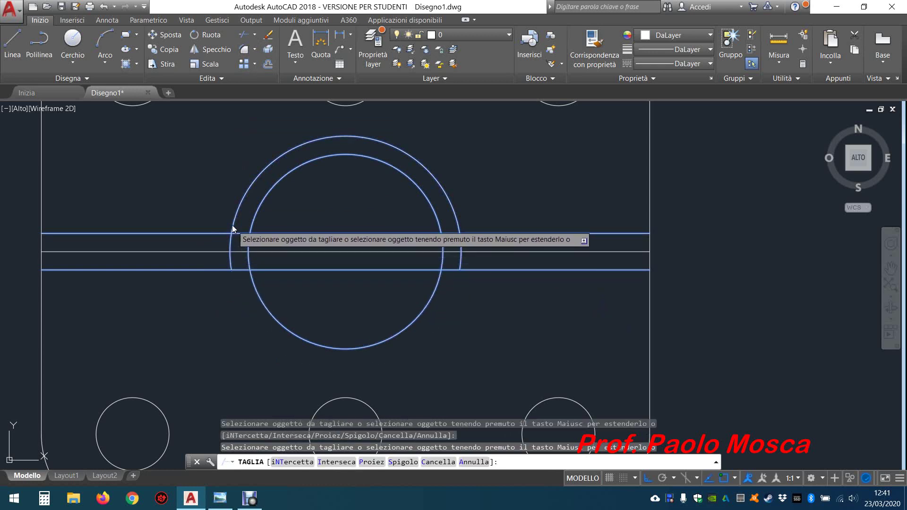
{"action": "left_click", "coordinate": [231, 220]}
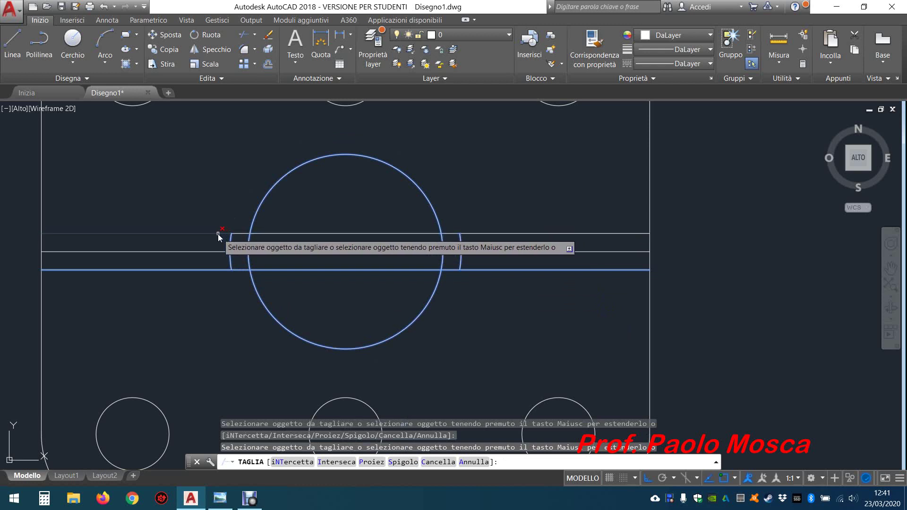
{"action": "left_click", "coordinate": [217, 234]}
{"action": "left_click", "coordinate": [220, 270]}
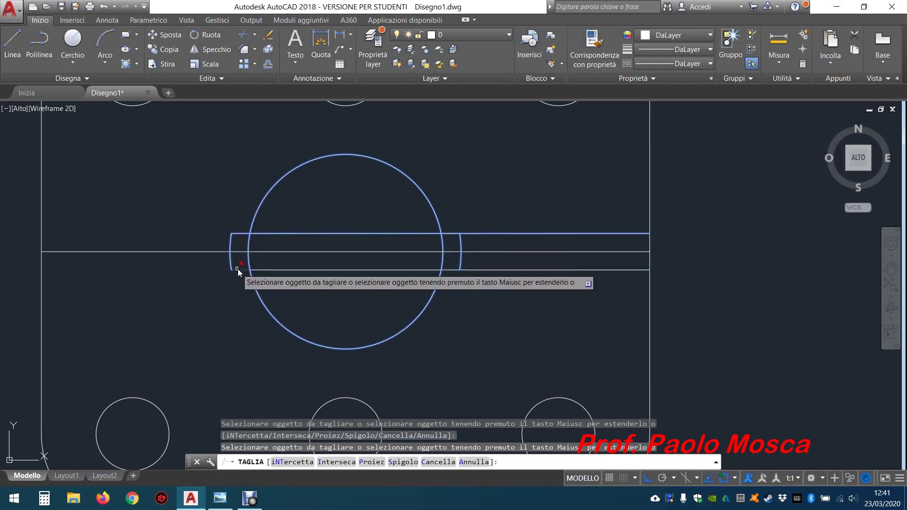
{"action": "left_click", "coordinate": [280, 255]}
{"action": "left_click", "coordinate": [269, 234]}
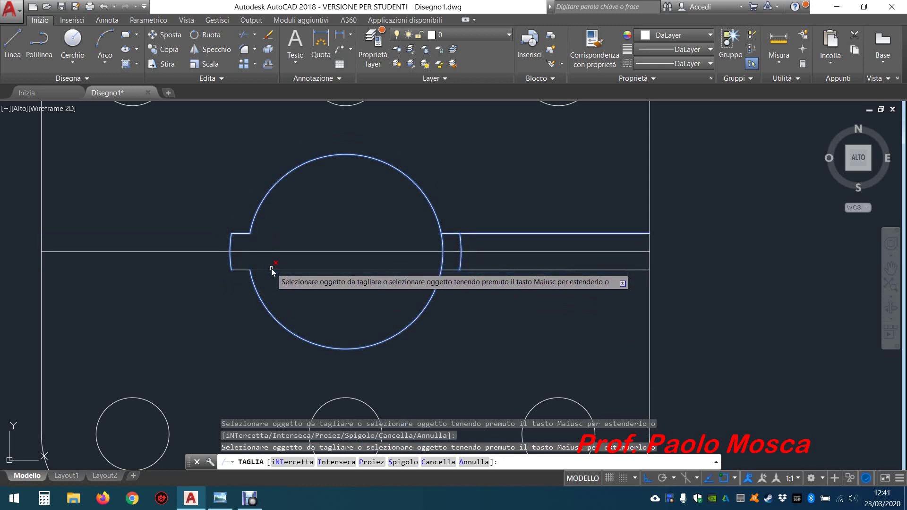
{"action": "left_click", "coordinate": [271, 269]}
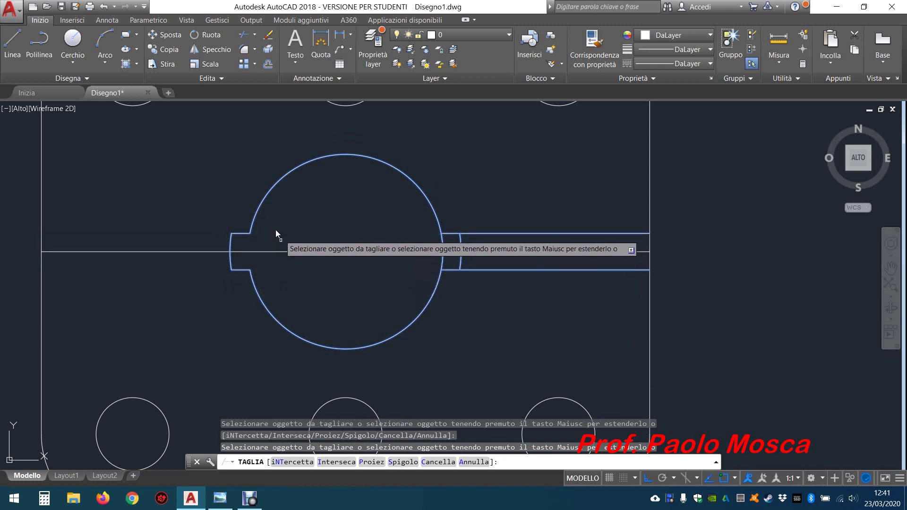
{"action": "left_click", "coordinate": [240, 270]}
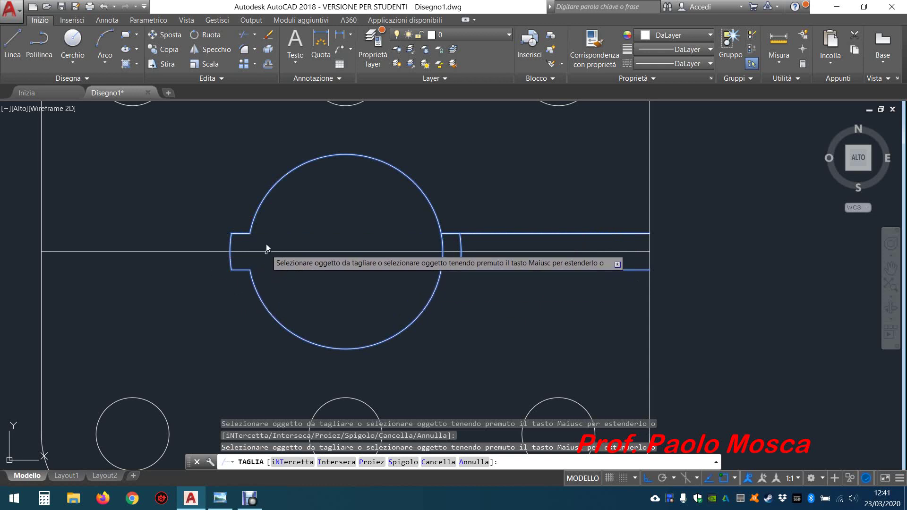
{"action": "left_click", "coordinate": [230, 264]}
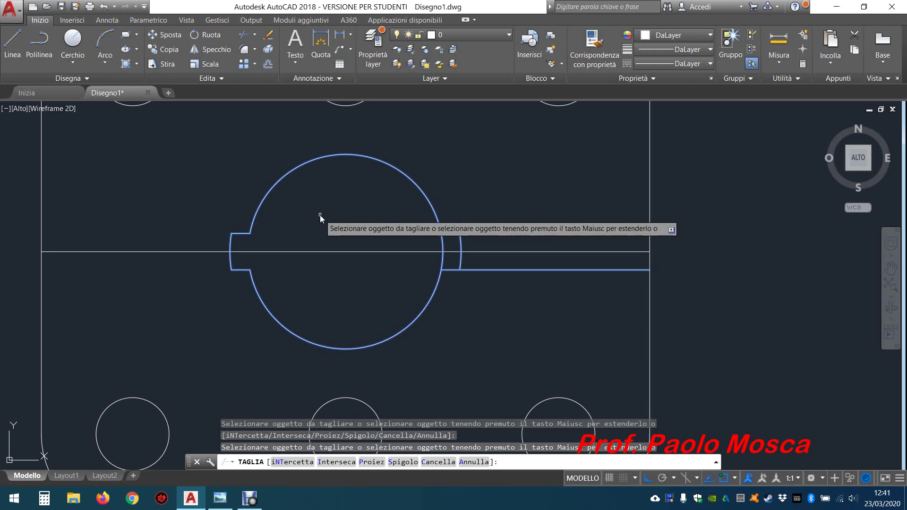
{"action": "key", "text": "Escape"}
Erase the construction lines to the right of the central hole with a crossing window.
{"action": "left_click", "coordinate": [535, 219]}
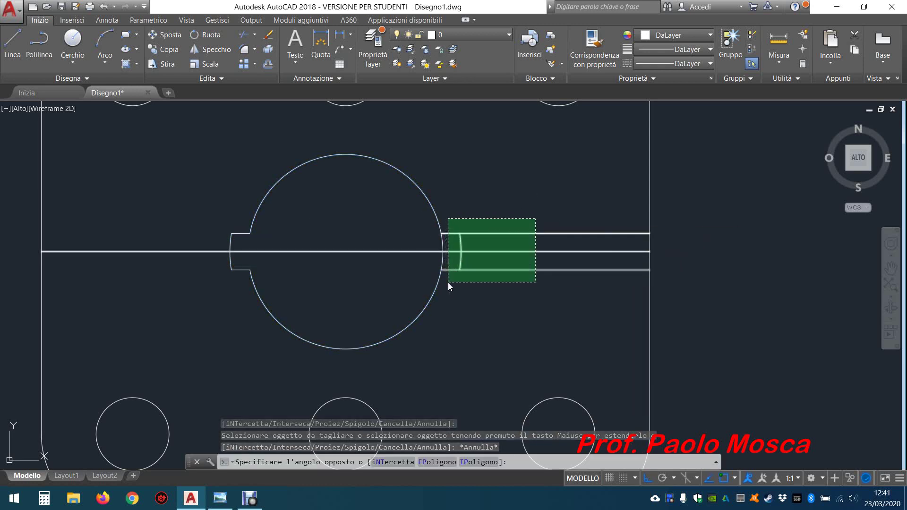
{"action": "left_click", "coordinate": [448, 283]}
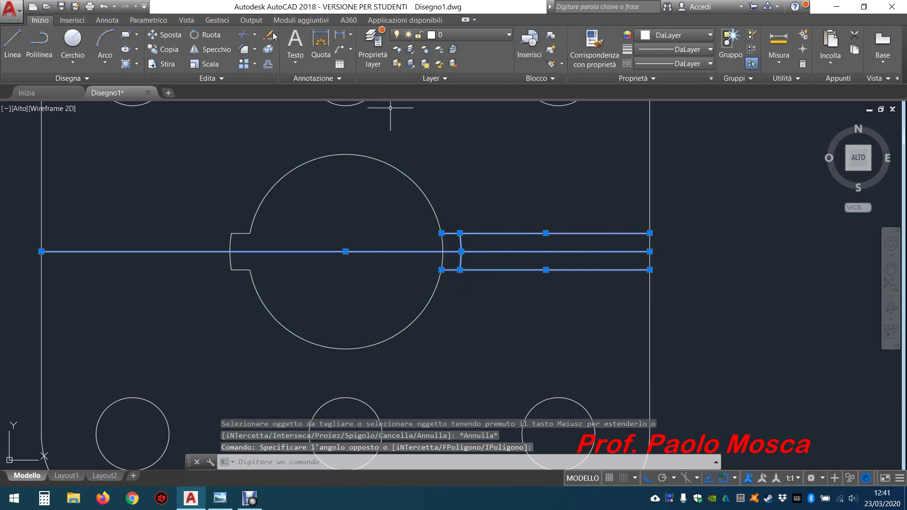
{"action": "key", "text": "Delete"}
{"action": "scroll", "coordinate": [303, 234], "scroll_direction": "down", "scroll_amount": 2}
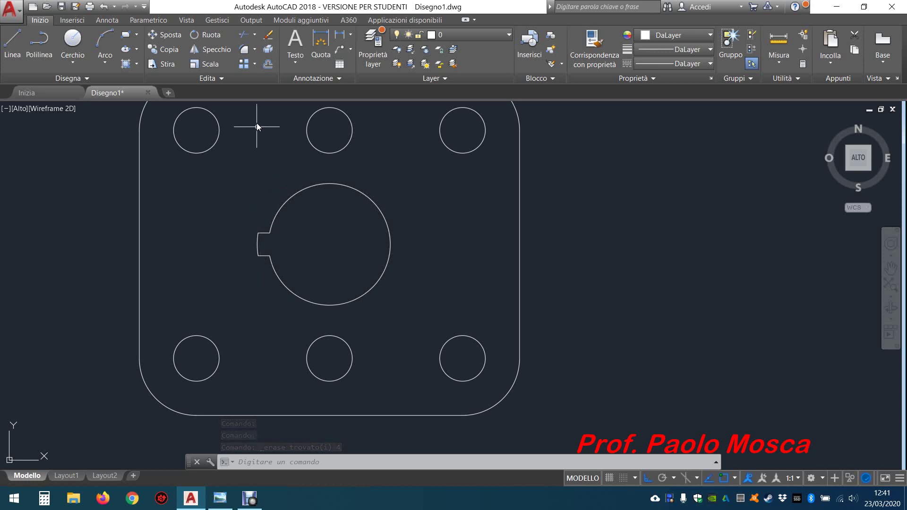
Polar-array the notch's two lines and arc into 8 items around the hole centre.
{"action": "left_click", "coordinate": [254, 66]}
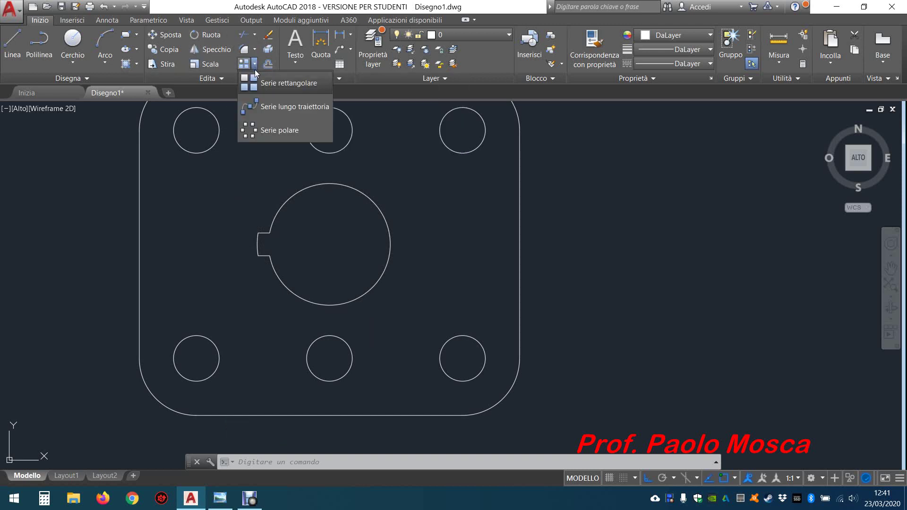
{"action": "left_click", "coordinate": [273, 132]}
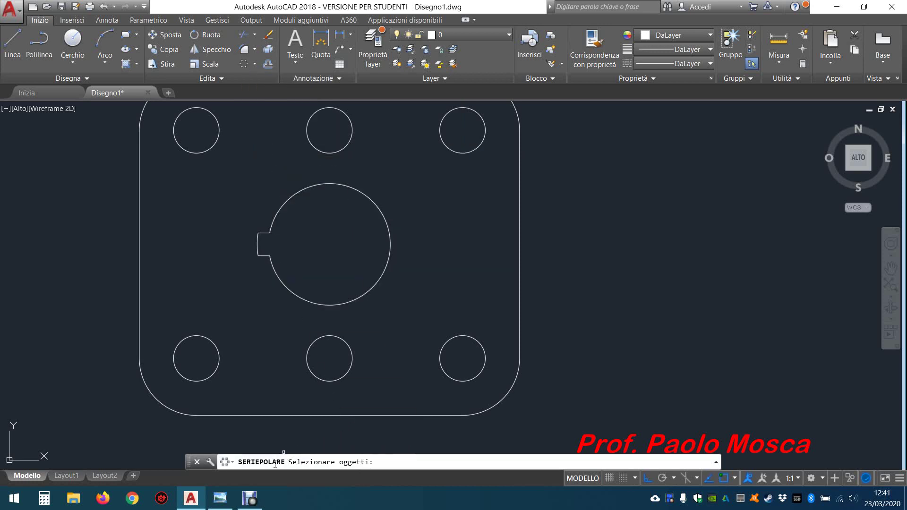
{"action": "scroll", "coordinate": [271, 256], "scroll_direction": "up", "scroll_amount": 2}
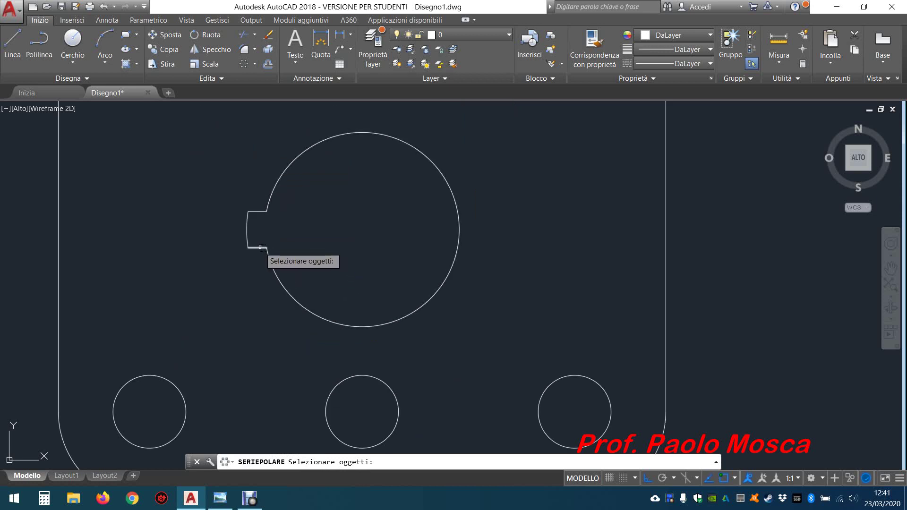
{"action": "left_click", "coordinate": [263, 247]}
{"action": "left_click", "coordinate": [260, 212]}
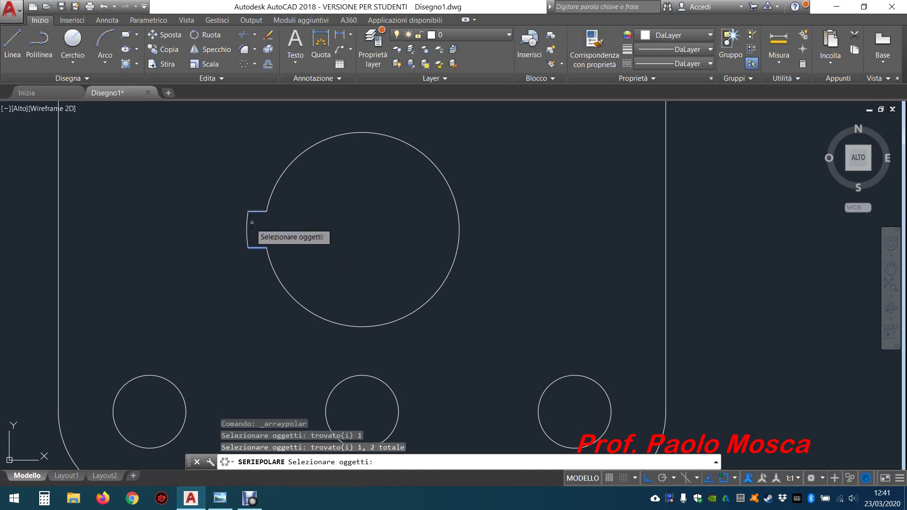
{"action": "left_click", "coordinate": [247, 225]}
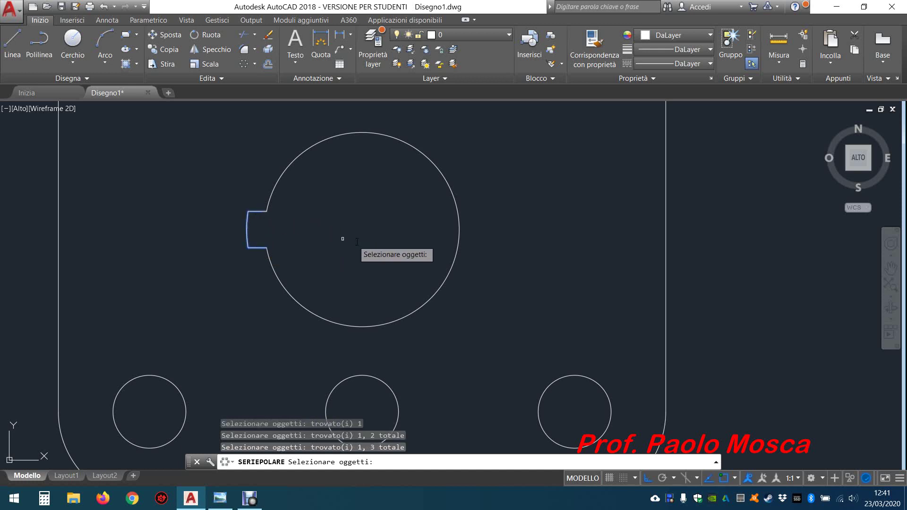
{"action": "key", "text": "Return"}
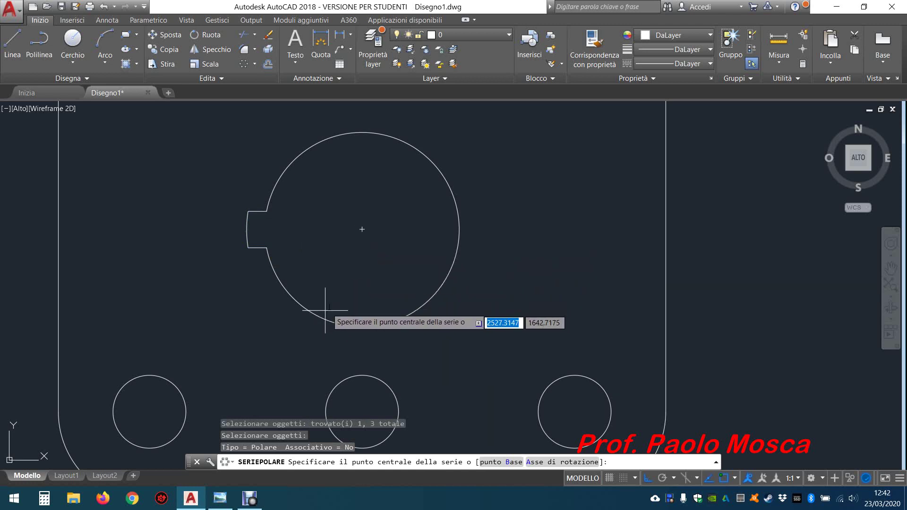
{"action": "left_click", "coordinate": [362, 230]}
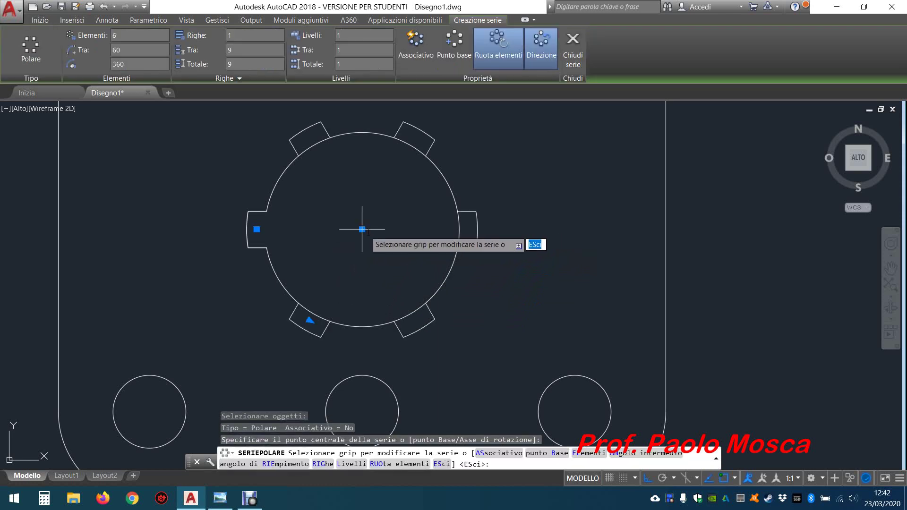
{"action": "left_click", "coordinate": [121, 35]}
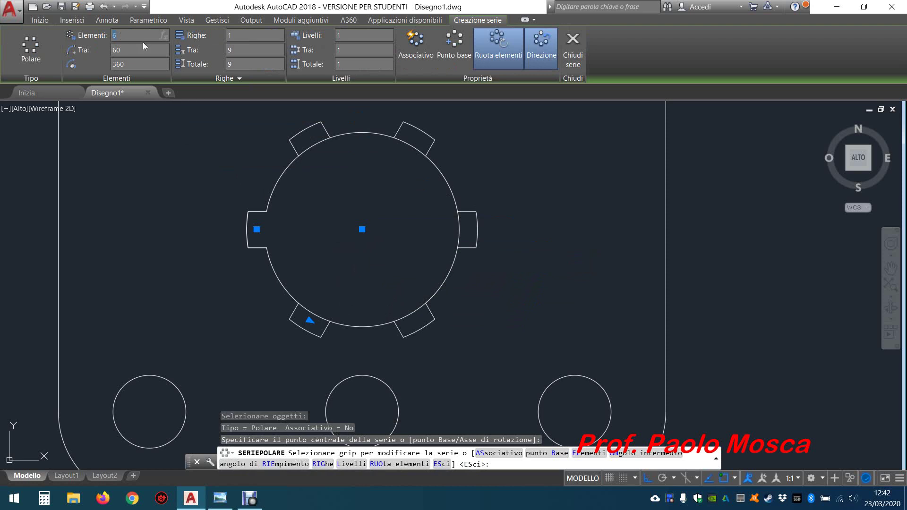
{"action": "type", "text": "8"}
{"action": "key", "text": "Return"}
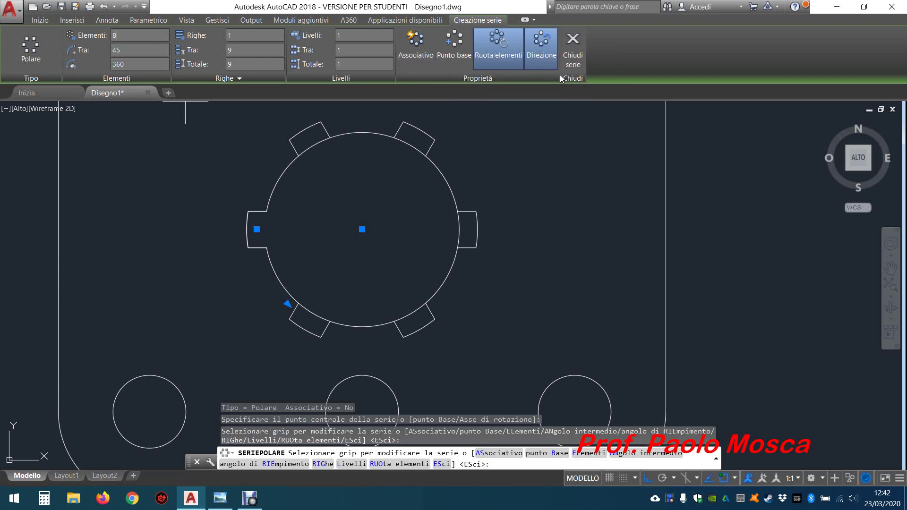
{"action": "left_click", "coordinate": [572, 56]}
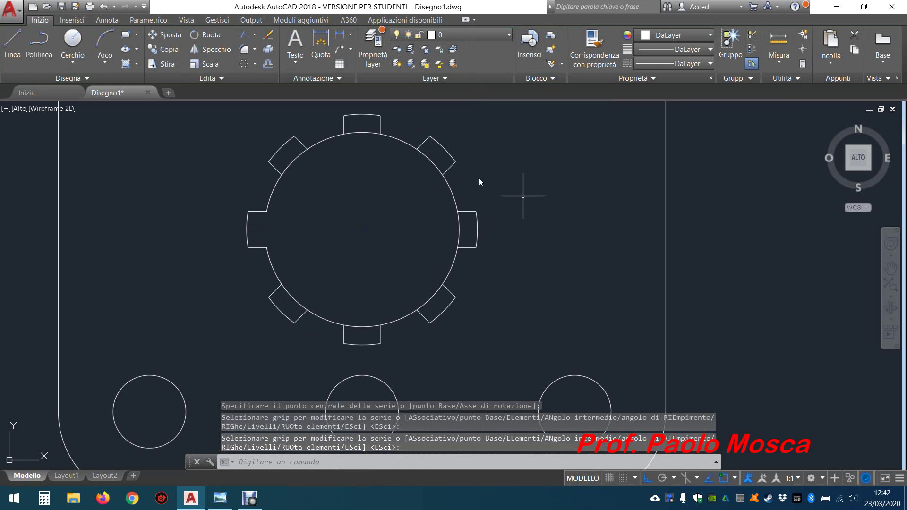
Trim the circle arcs inside each tab, using all objects as trim edges.
{"action": "left_click", "coordinate": [246, 40]}
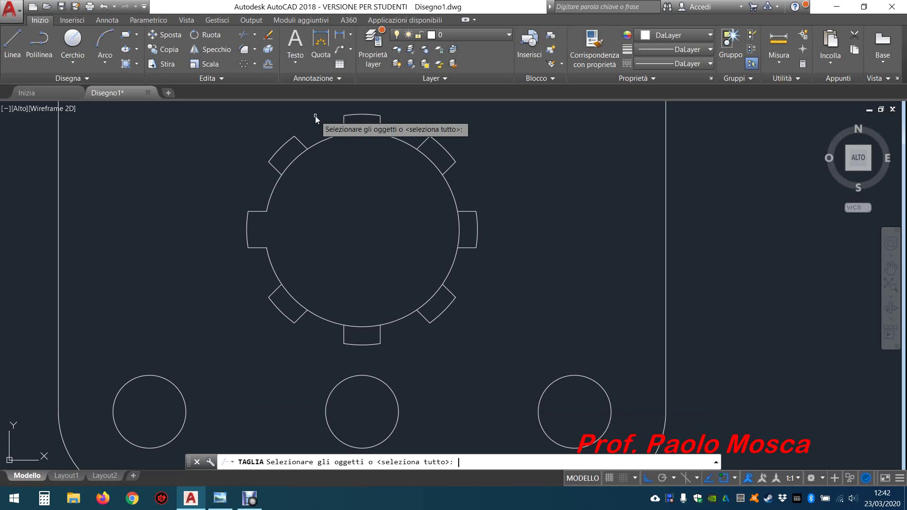
{"action": "key", "text": "Return"}
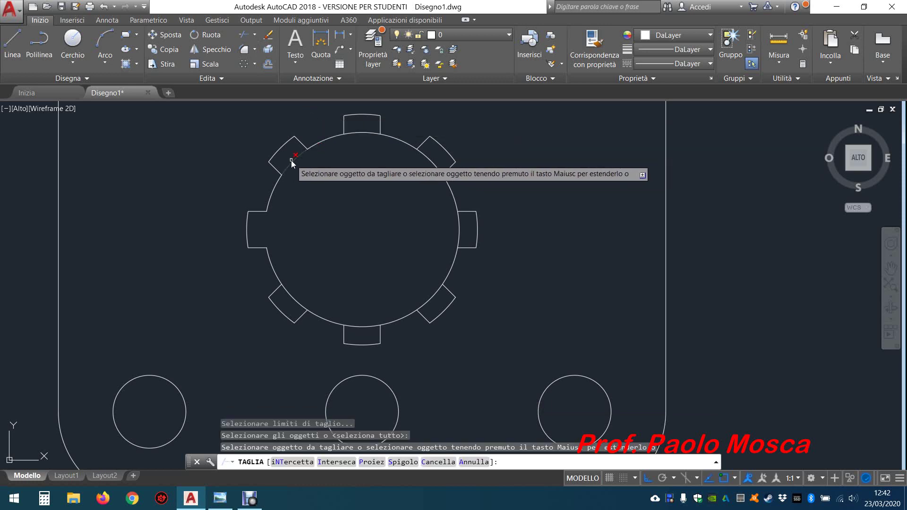
{"action": "left_click", "coordinate": [291, 161]}
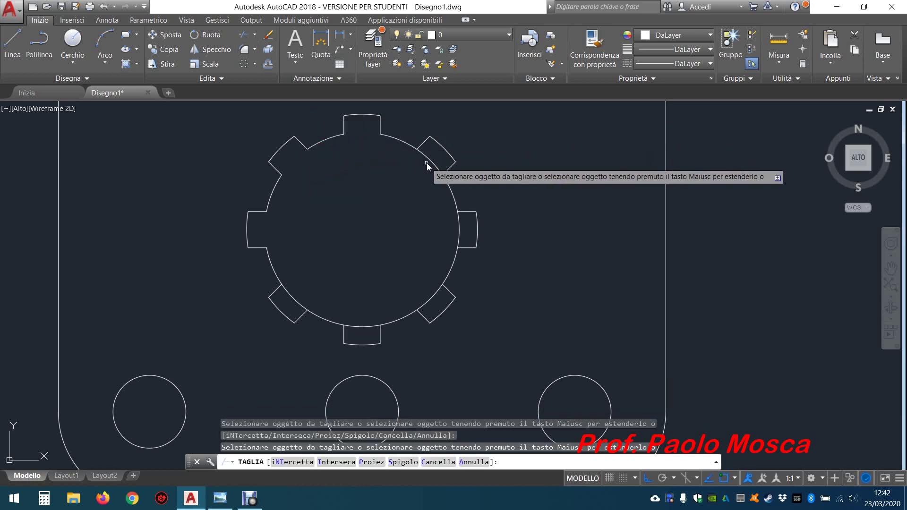
{"action": "left_click", "coordinate": [428, 161]}
{"action": "left_click", "coordinate": [456, 225]}
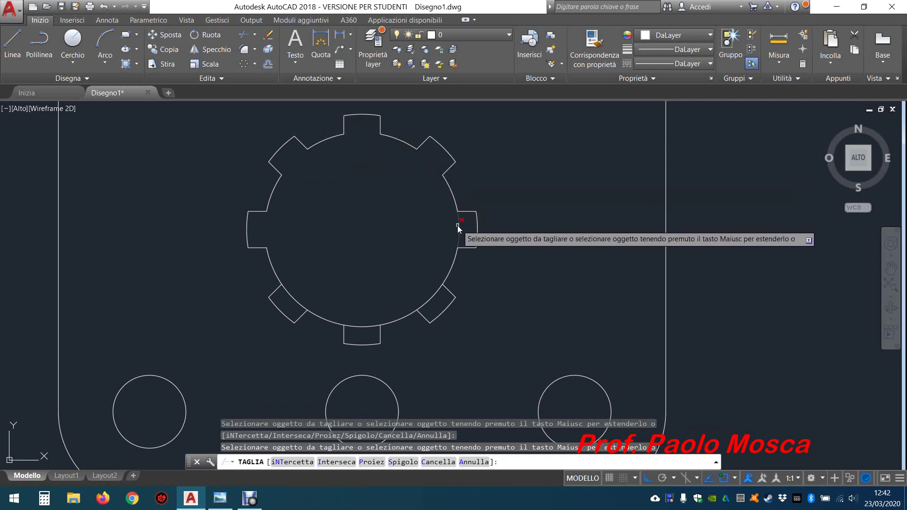
{"action": "left_click", "coordinate": [432, 303]}
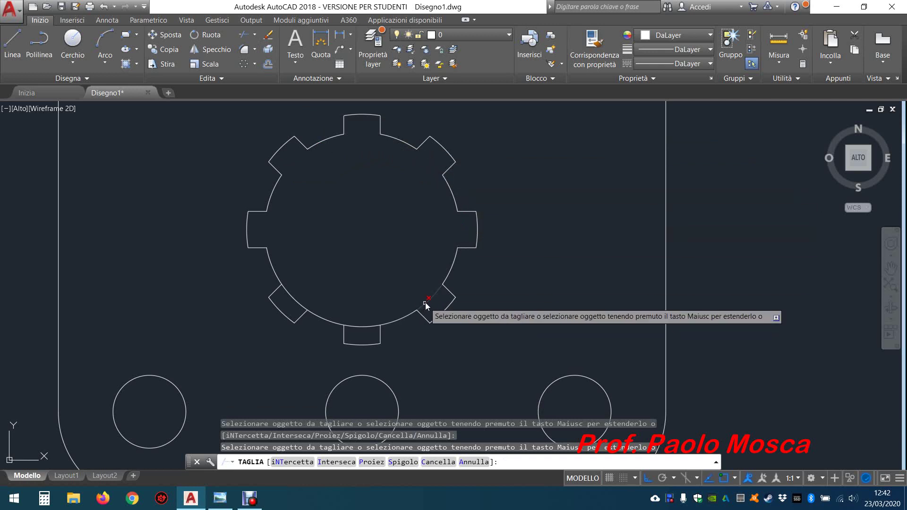
{"action": "left_click", "coordinate": [364, 326]}
{"action": "left_click", "coordinate": [295, 298]}
{"action": "scroll", "coordinate": [352, 231], "scroll_direction": "down", "scroll_amount": 4}
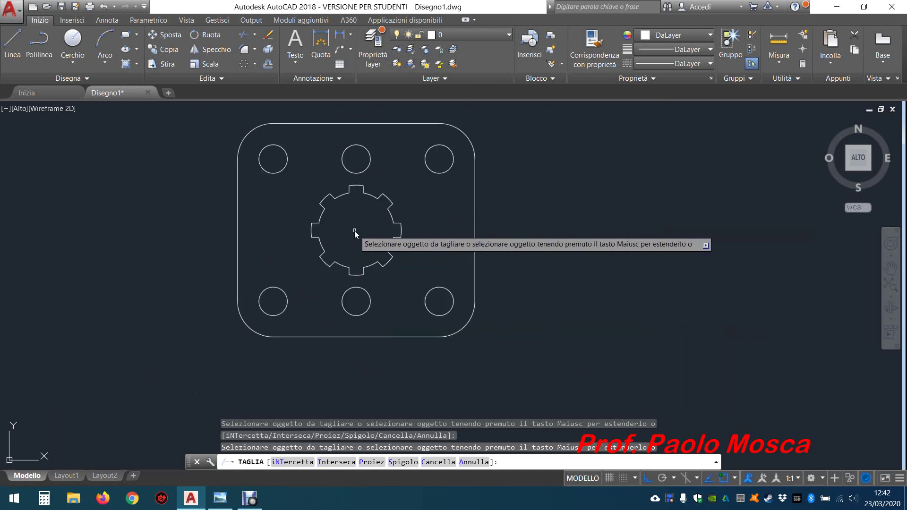
{"action": "middle_click_drag", "start_coordinate": [436, 218], "coordinate": [424, 234]}
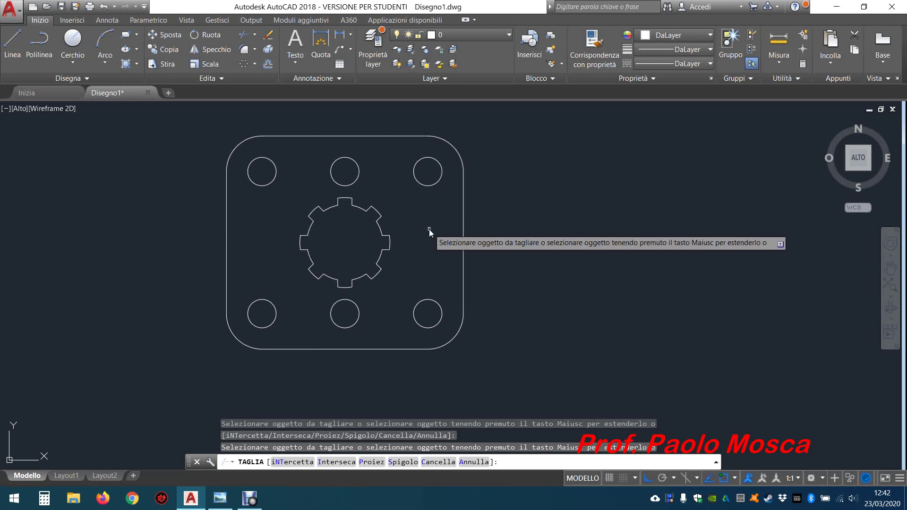
Make a region from the plate's four edges and four corner arcs.
{"action": "key", "text": "Escape"}
{"action": "key", "text": "Escape"}
{"action": "key", "text": "Escape"}
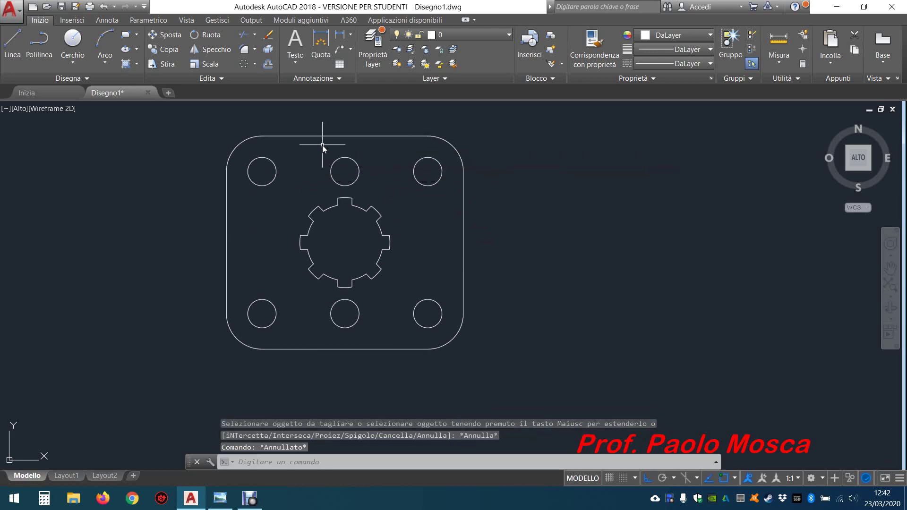
{"action": "type", "text": "RE"}
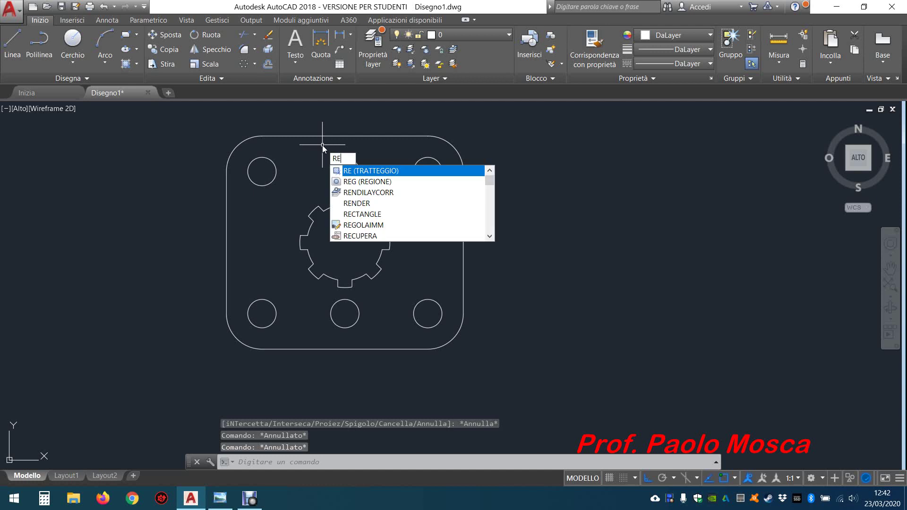
{"action": "type", "text": "G"}
{"action": "key", "text": "Return"}
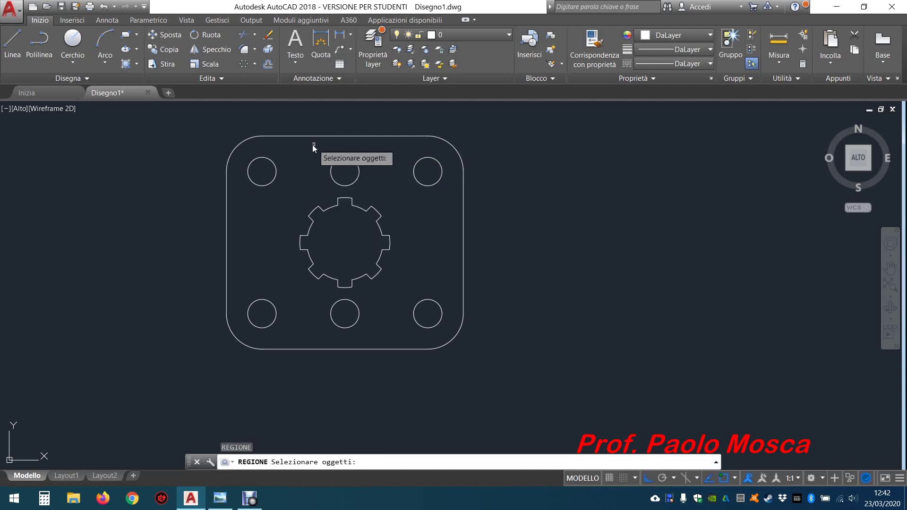
{"action": "left_click", "coordinate": [305, 136]}
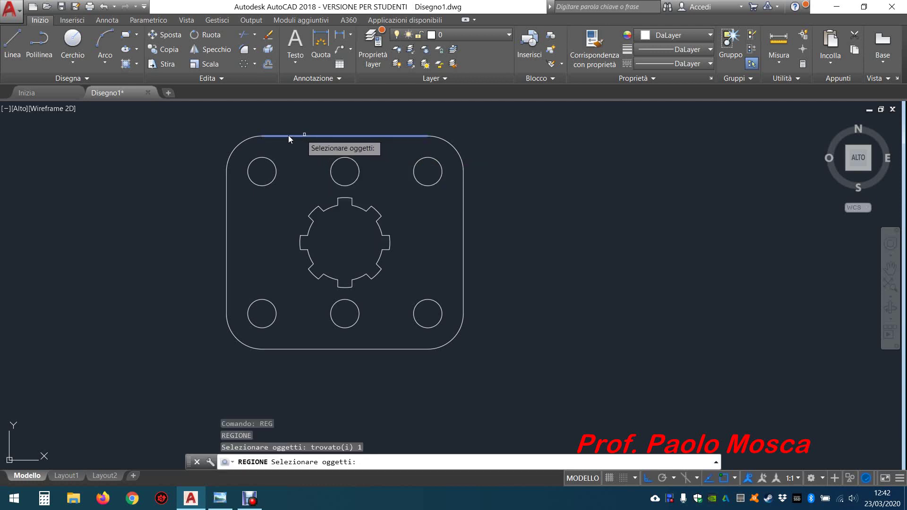
{"action": "left_click", "coordinate": [248, 138]}
{"action": "left_click", "coordinate": [226, 222]}
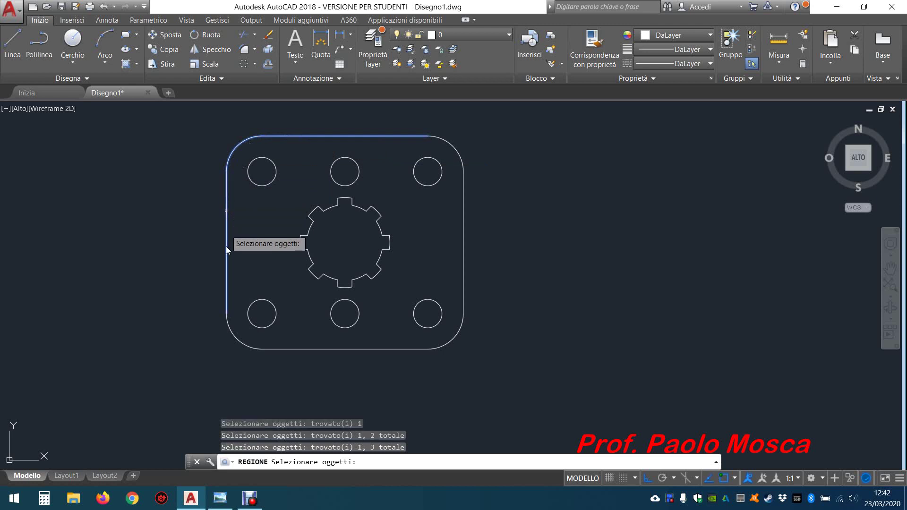
{"action": "left_click", "coordinate": [246, 348]}
{"action": "left_click", "coordinate": [311, 350]}
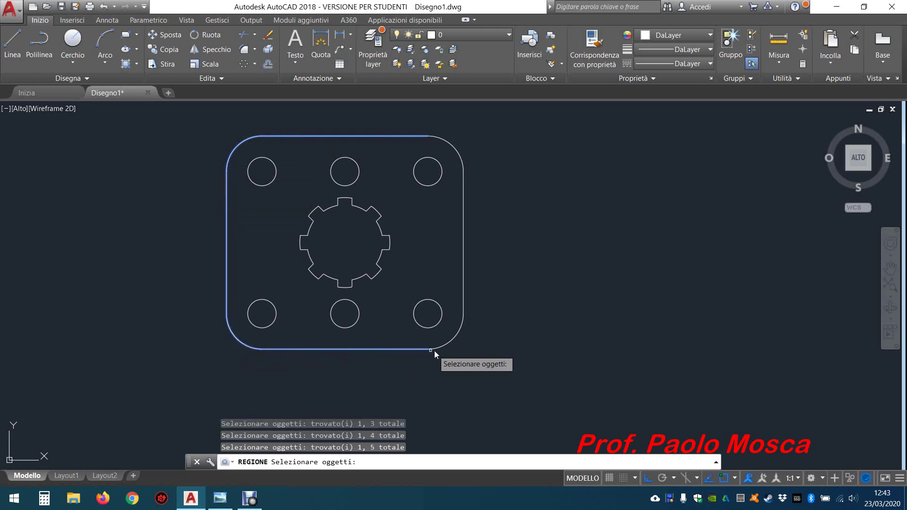
{"action": "left_click", "coordinate": [452, 345]}
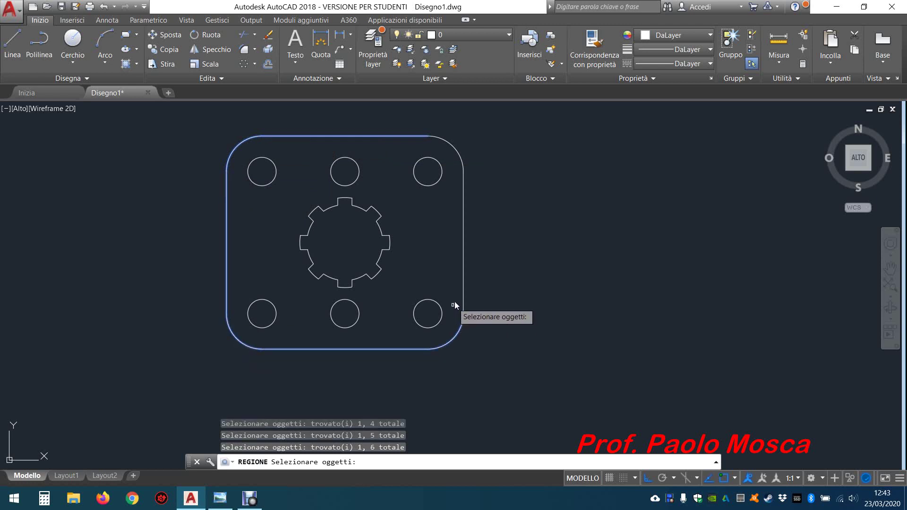
{"action": "left_click", "coordinate": [465, 286]}
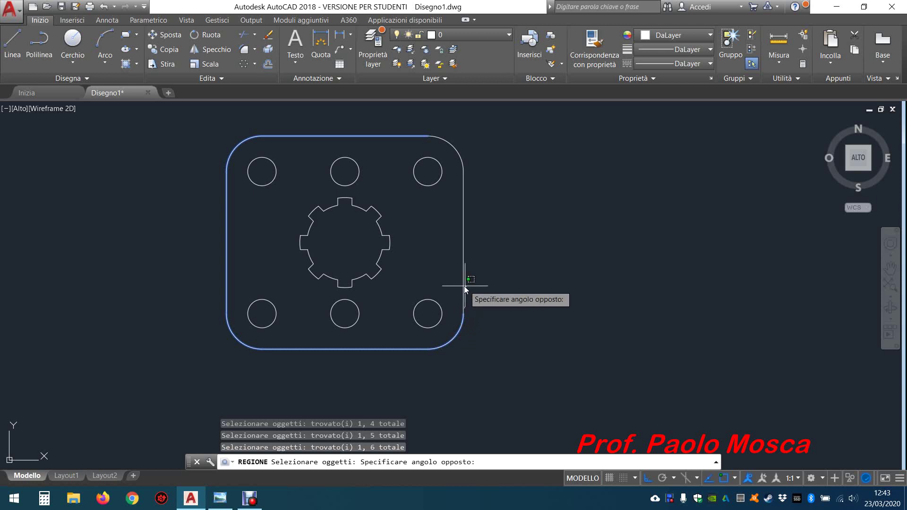
{"action": "left_click", "coordinate": [456, 147]}
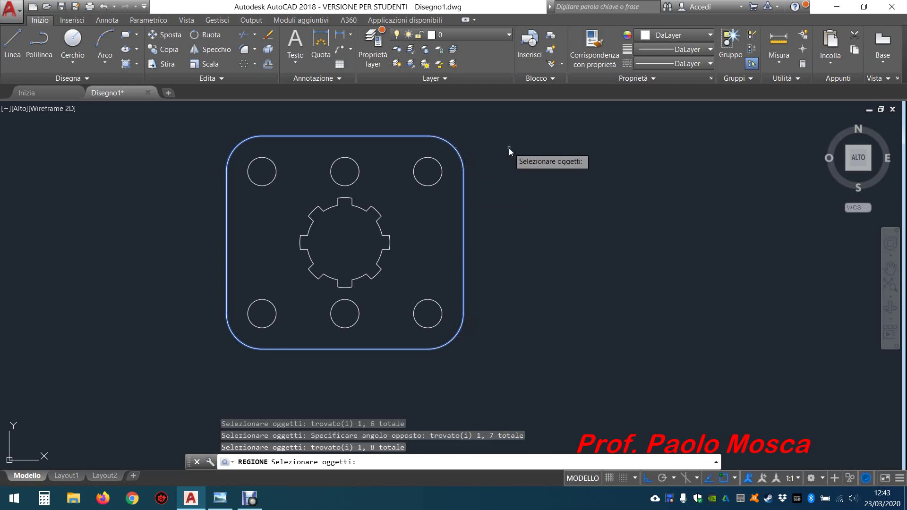
{"action": "key", "text": "Return"}
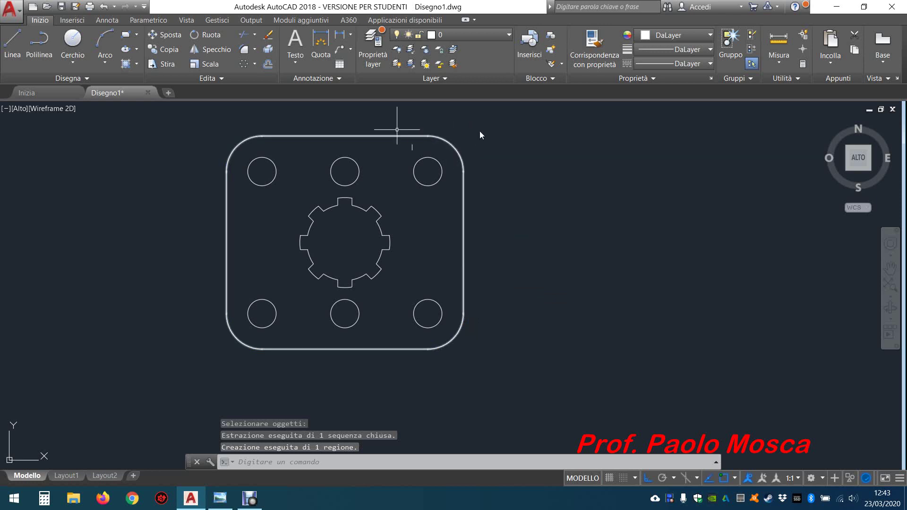
Make a second region from the window-selected splined central hole outline.
{"action": "type", "text": "reg"}
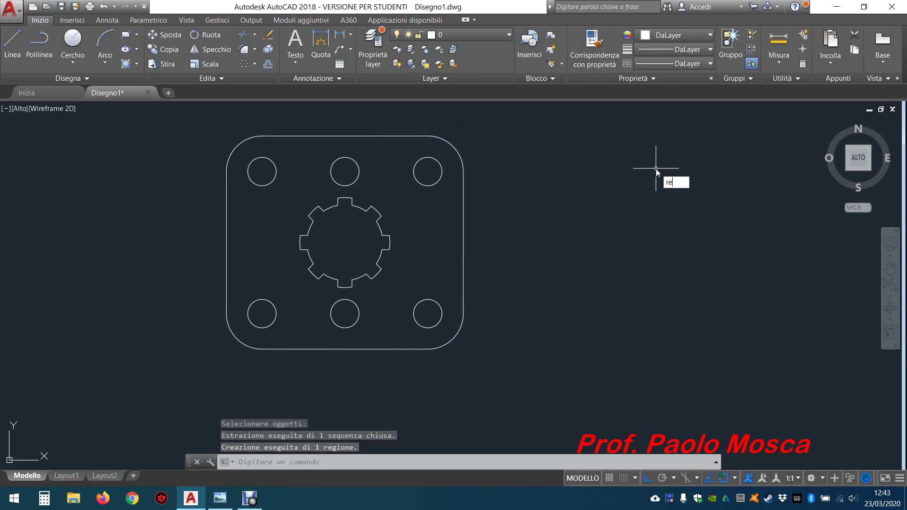
{"action": "key", "text": "Return"}
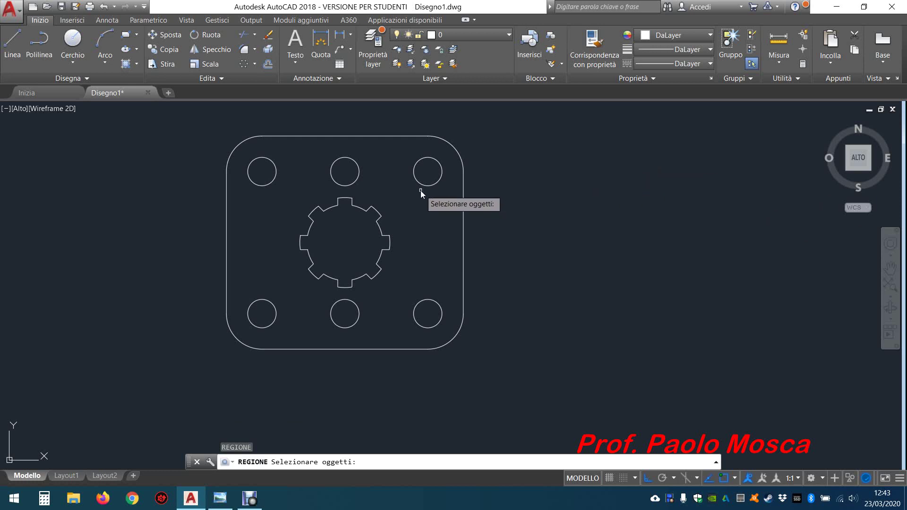
{"action": "left_click", "coordinate": [420, 191]}
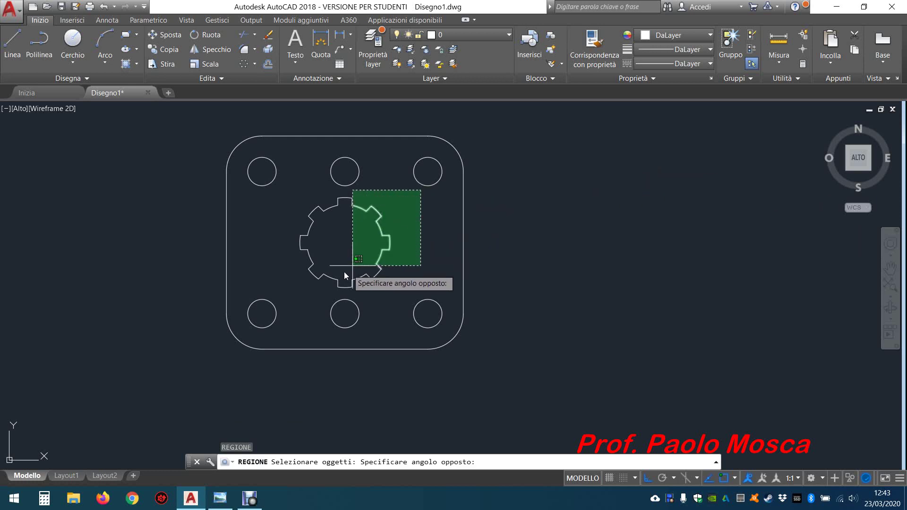
{"action": "left_click", "coordinate": [288, 291]}
{"action": "key", "text": "Return"}
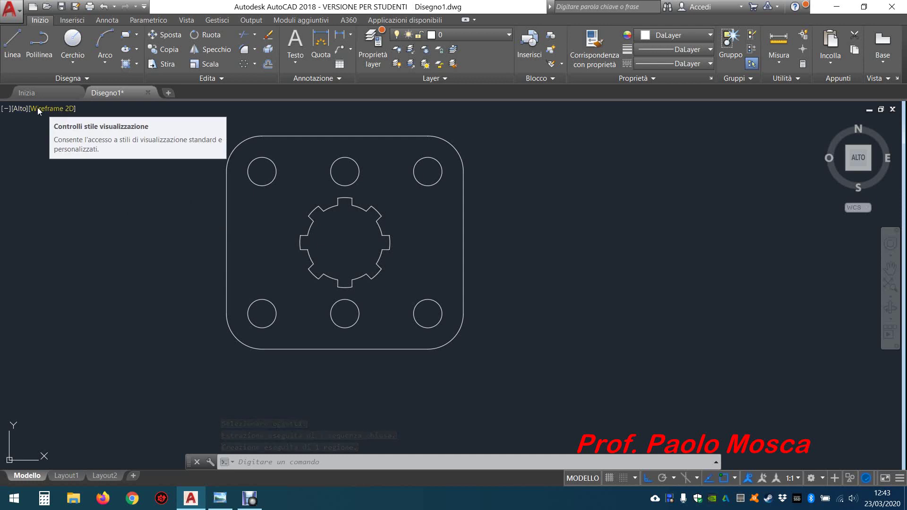
Switch to the southwest isometric view and centre the plate.
{"action": "left_click", "coordinate": [20, 108]}
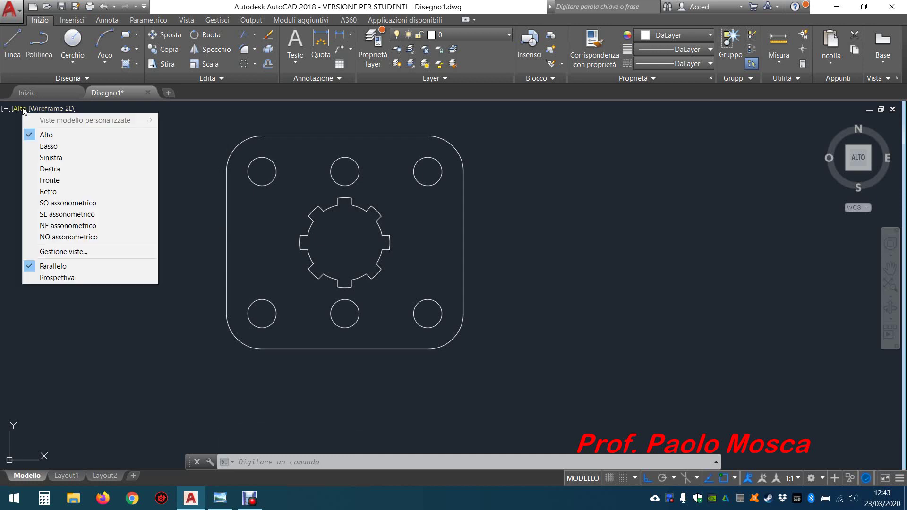
{"action": "left_click", "coordinate": [65, 203]}
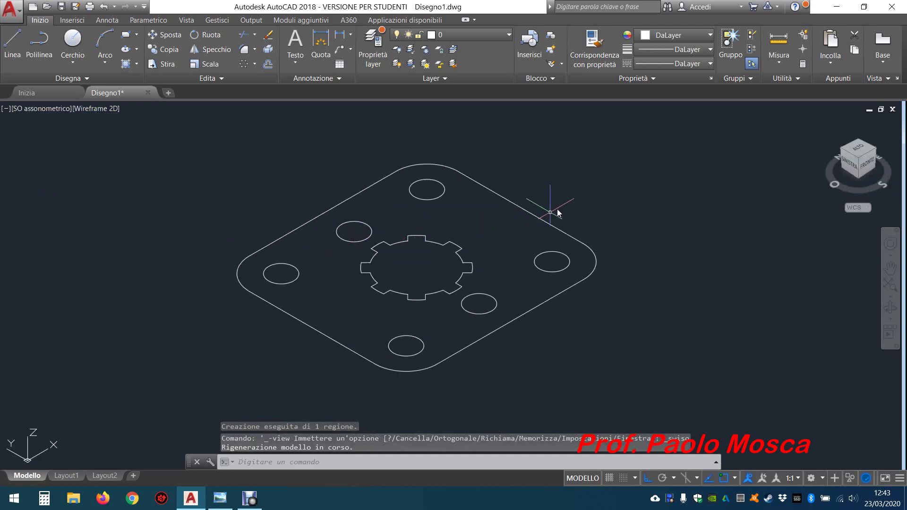
{"action": "middle_click_drag", "start_coordinate": [566, 199], "coordinate": [474, 213]}
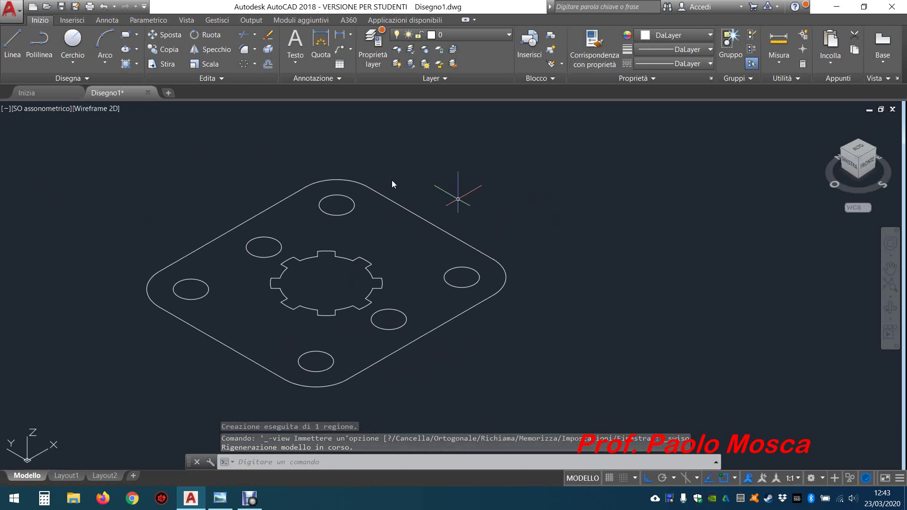
Extrude all window-selected profiles to a height of 20.
{"action": "type", "text": "estr"}
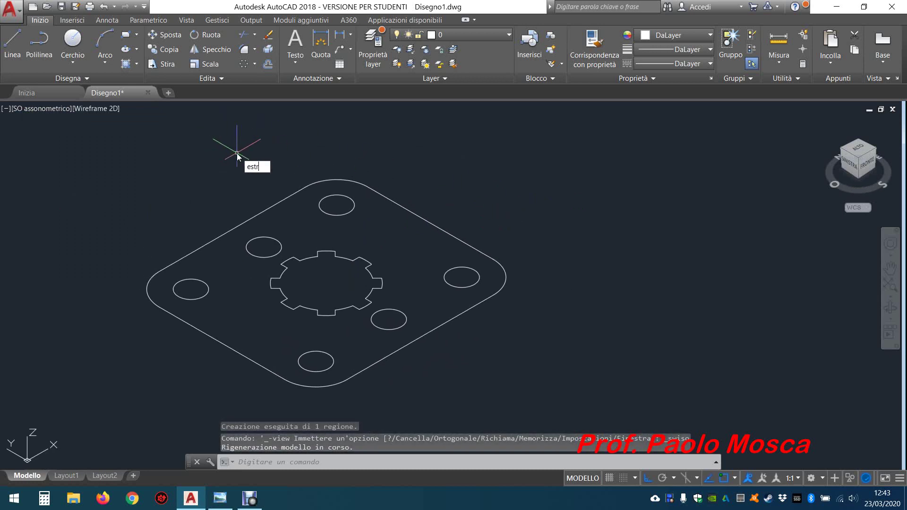
{"action": "type", "text": "ud"}
{"action": "key", "text": "Return"}
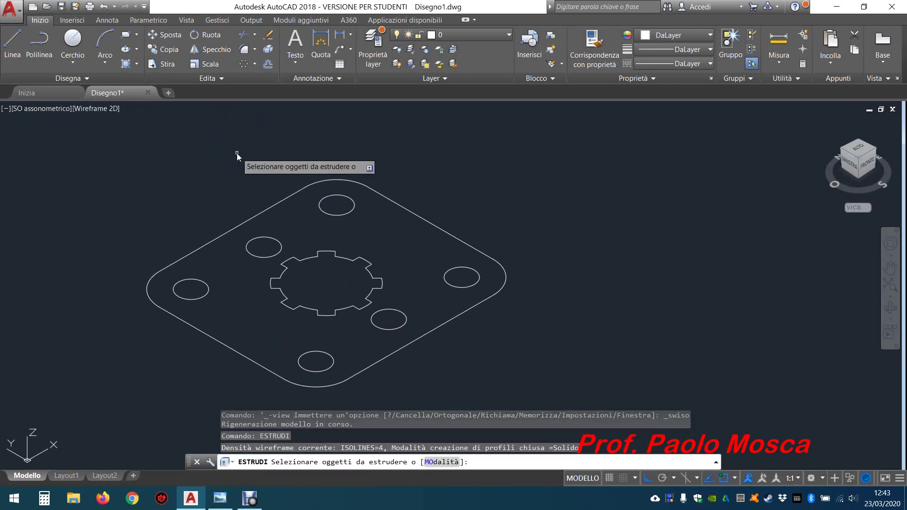
{"action": "left_click", "coordinate": [581, 161]}
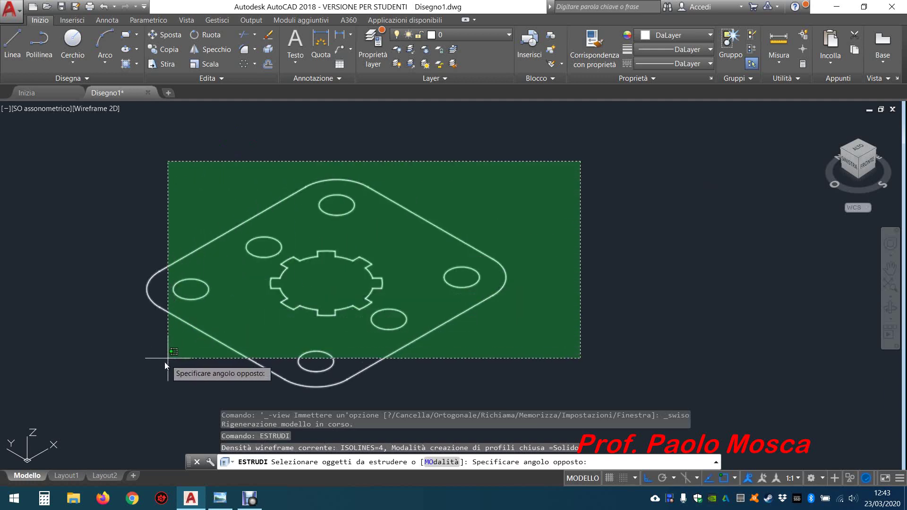
{"action": "left_click", "coordinate": [155, 381]}
{"action": "key", "text": "Return"}
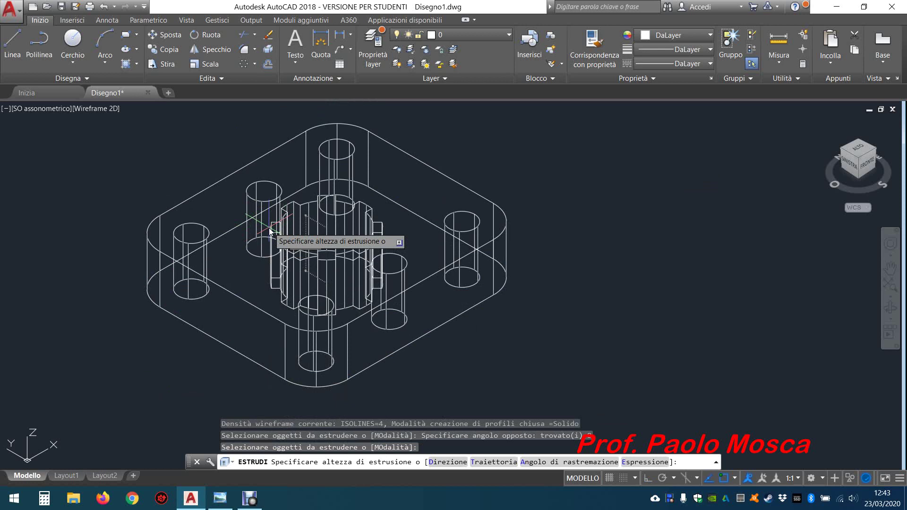
{"action": "type", "text": "20"}
{"action": "key", "text": "Return"}
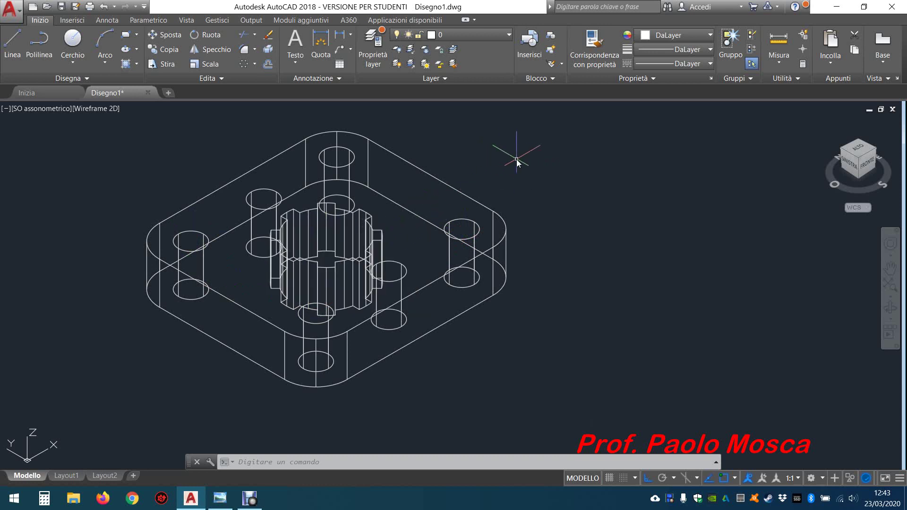
Subtract the six small cylinders and the splined central solid from the base plate.
{"action": "type", "text": "SOT"}
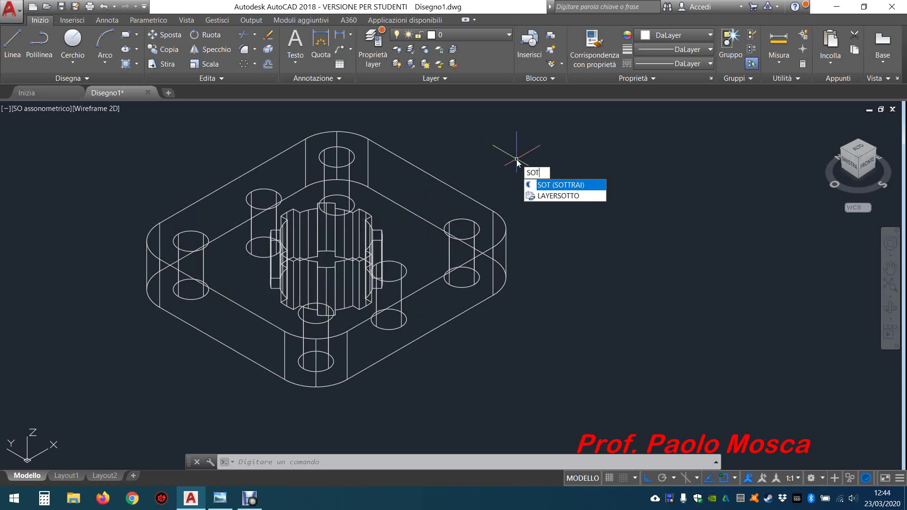
{"action": "key", "text": "Return"}
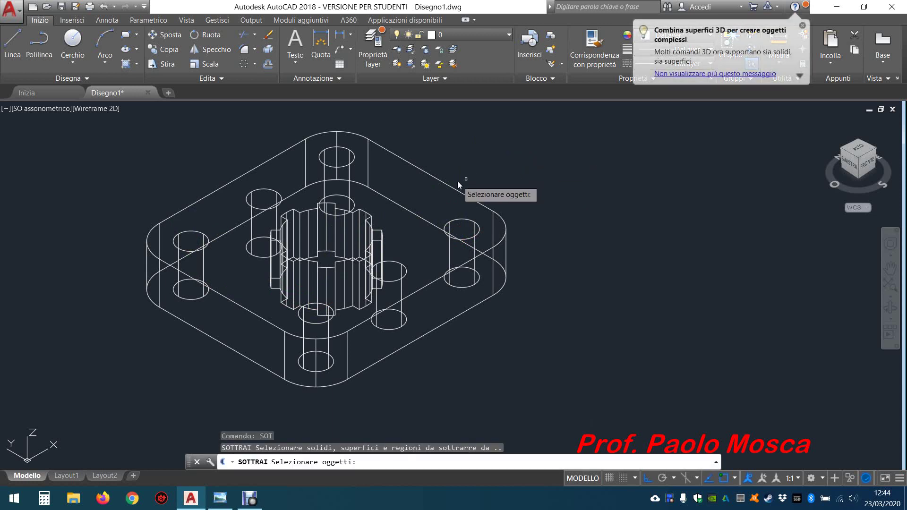
{"action": "left_click", "coordinate": [450, 183]}
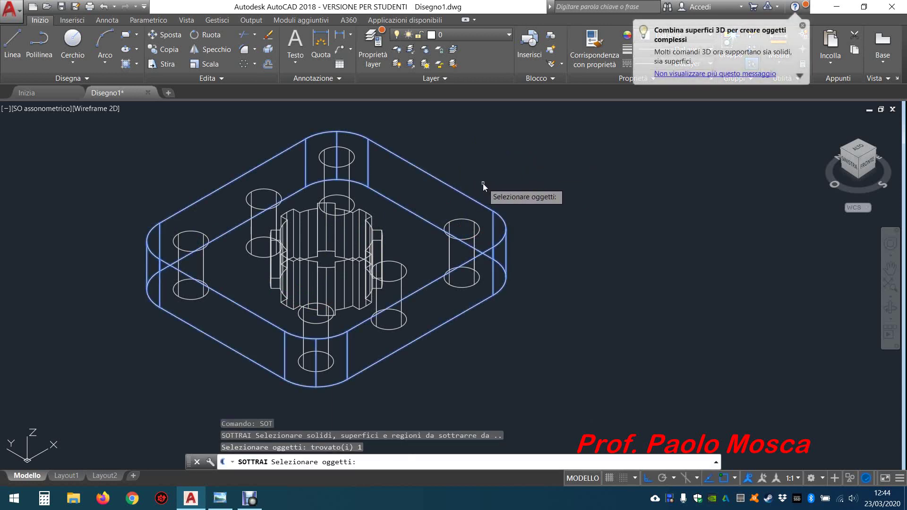
{"action": "key", "text": "Return"}
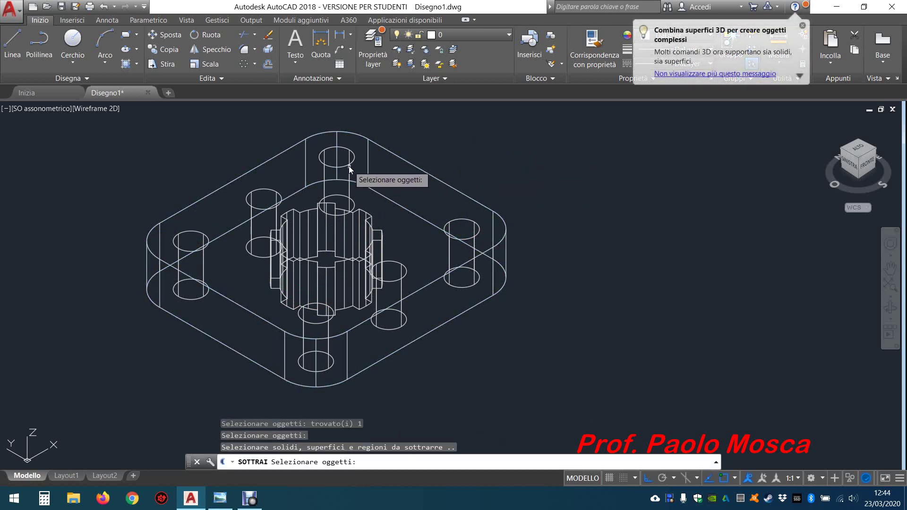
{"action": "left_click", "coordinate": [349, 165]}
{"action": "left_click", "coordinate": [270, 191]}
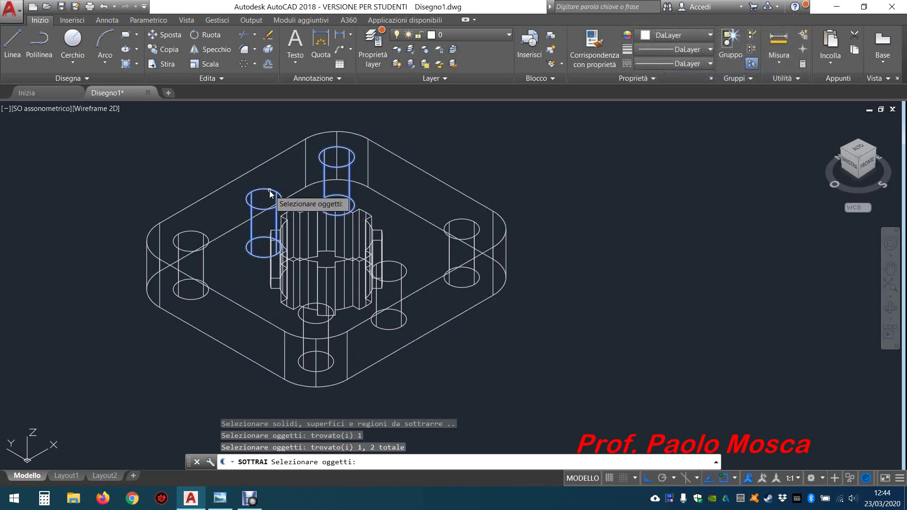
{"action": "left_click", "coordinate": [197, 233]}
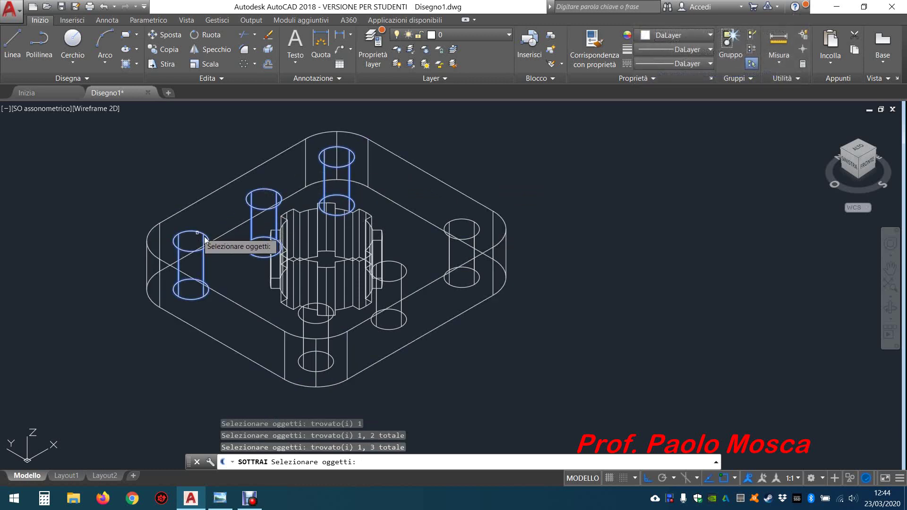
{"action": "left_click", "coordinate": [329, 321]}
{"action": "left_click", "coordinate": [401, 289]}
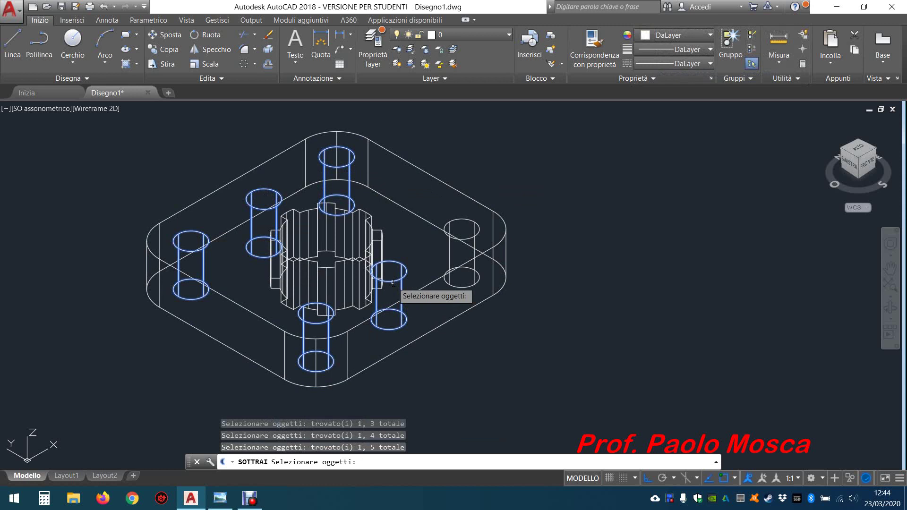
{"action": "left_click", "coordinate": [468, 241]}
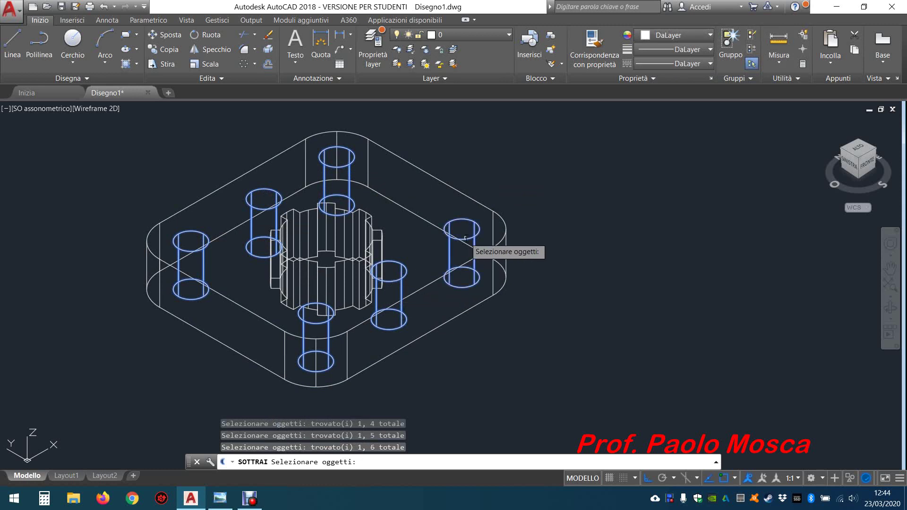
{"action": "left_click", "coordinate": [374, 241]}
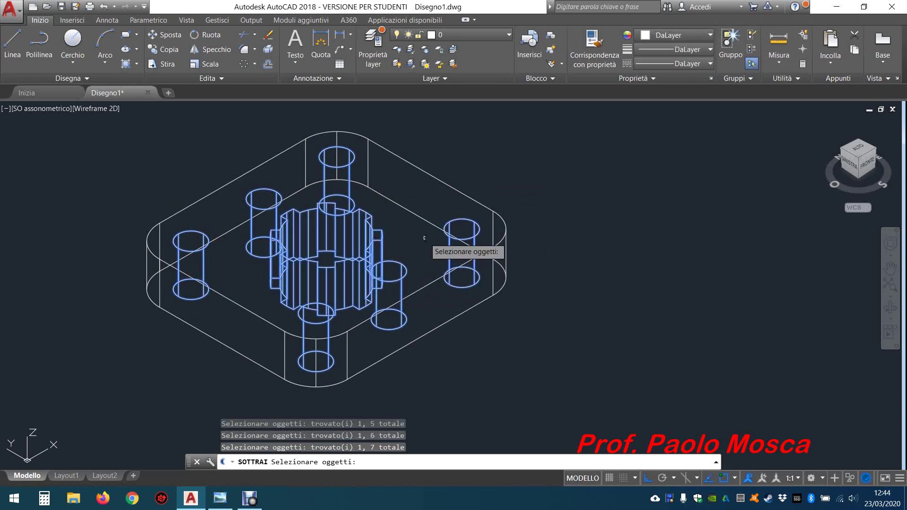
{"action": "key", "text": "Return"}
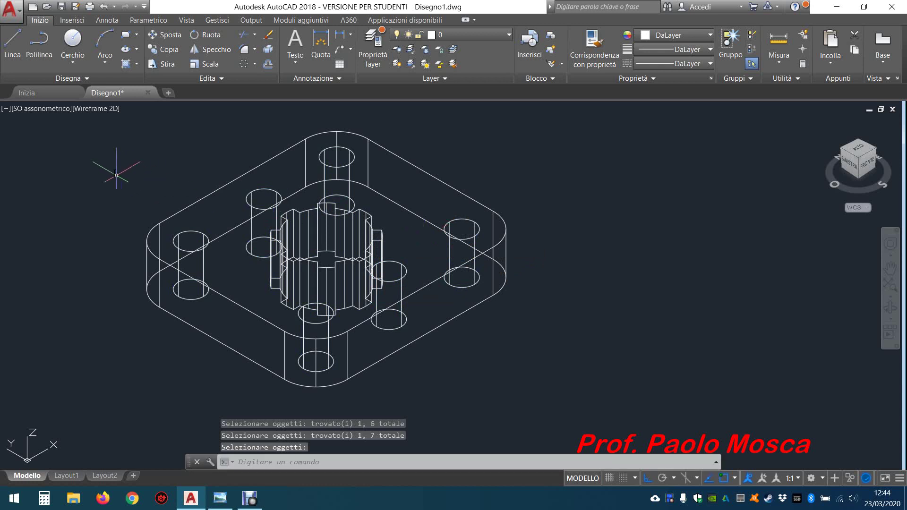
{"action": "left_click", "coordinate": [95, 113]}
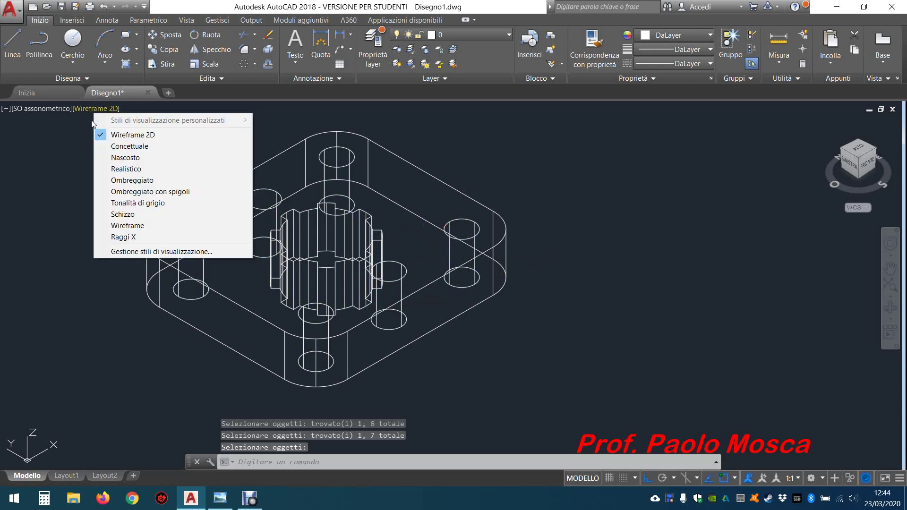
Apply the Realistic visual style and orbit to tilt the plate toward view.
{"action": "left_click", "coordinate": [135, 169]}
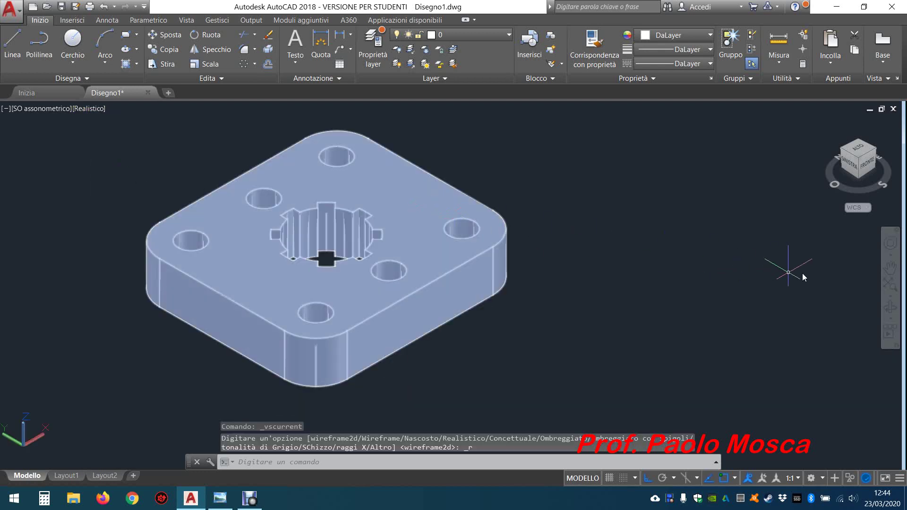
{"action": "left_click", "coordinate": [891, 306]}
{"action": "mouse_move", "coordinate": [454, 212]}
{"action": "left_mouse_down"}
{"action": "mouse_move", "coordinate": [463, 257]}
{"action": "mouse_move", "coordinate": [448, 309]}
{"action": "mouse_move", "coordinate": [405, 326]}
{"action": "mouse_move", "coordinate": [374, 316]}
{"action": "mouse_move", "coordinate": [381, 297]}
{"action": "mouse_move", "coordinate": [402, 299]}
{"action": "mouse_move", "coordinate": [372, 192]}
{"action": "mouse_move", "coordinate": [399, 270]}
{"action": "left_mouse_up"}
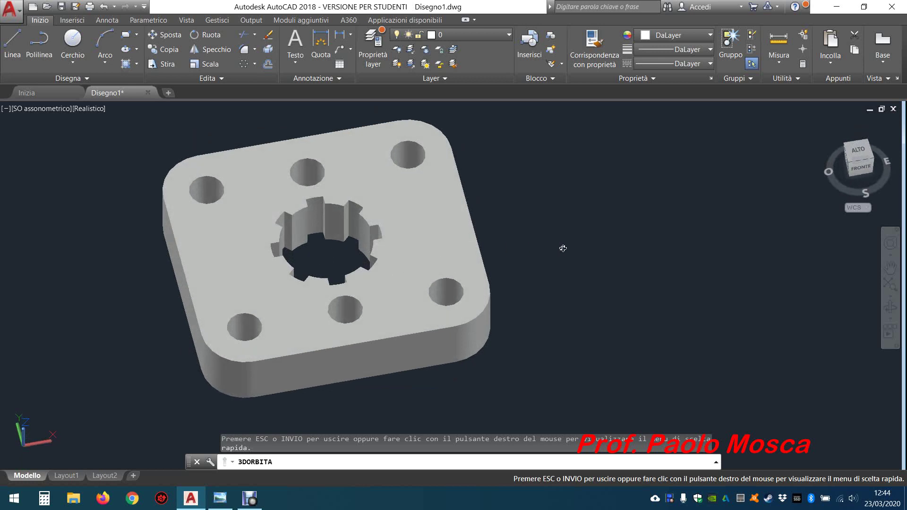